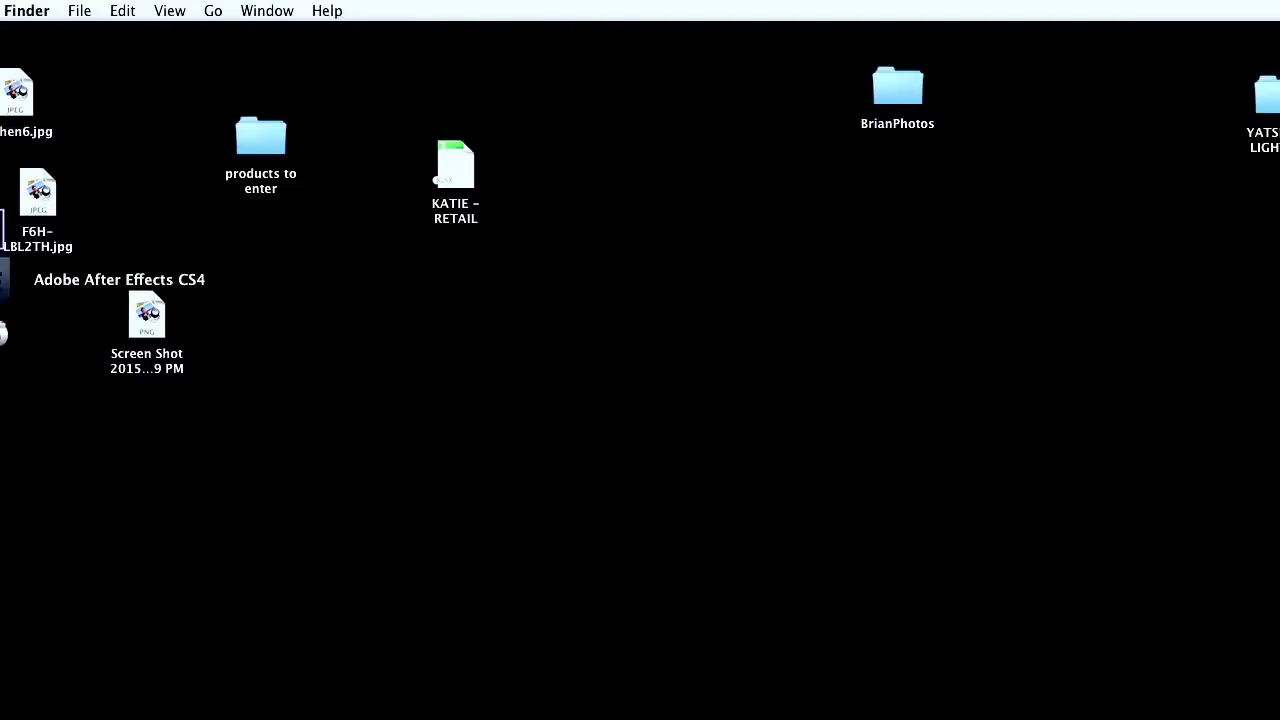
Bring the After Effects CS4 project window forward and shift it slightly left
click(22, 294)
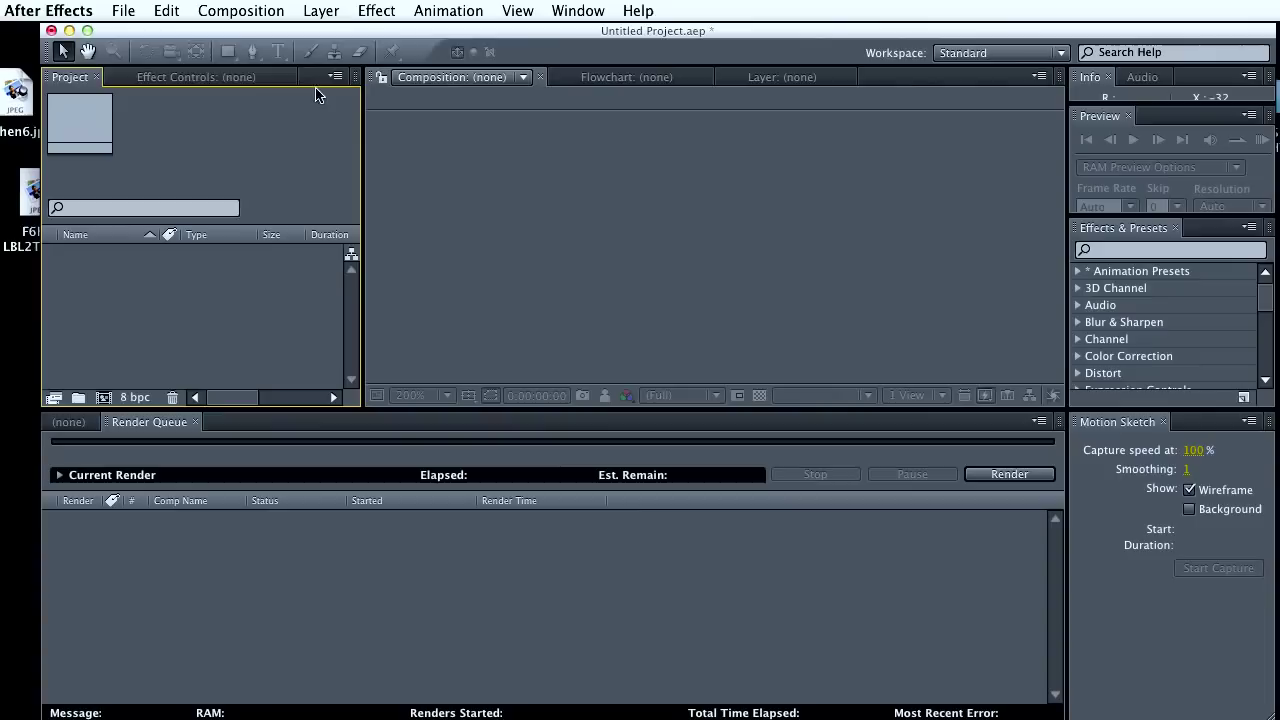
drag(189, 37, 154, 35)
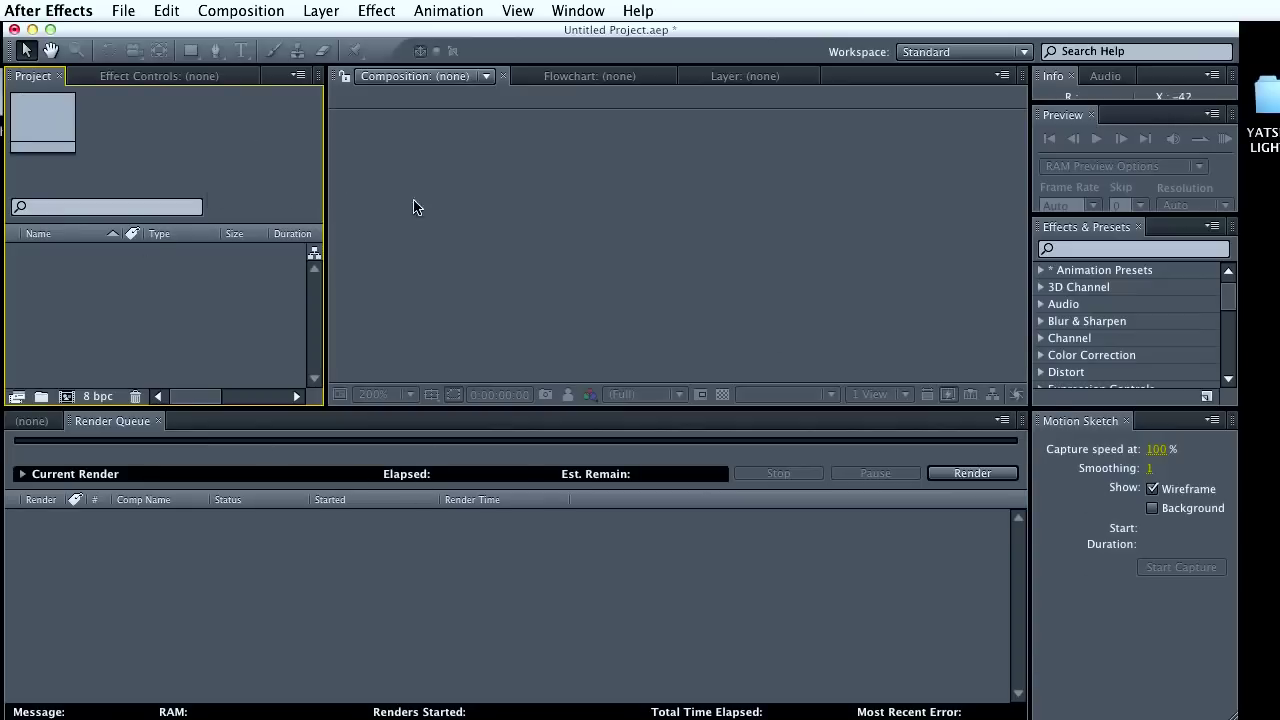
Create the 720x480 composition snowGlobeSequence at 24 fps with duration 0;00;05;29
click(230, 12)
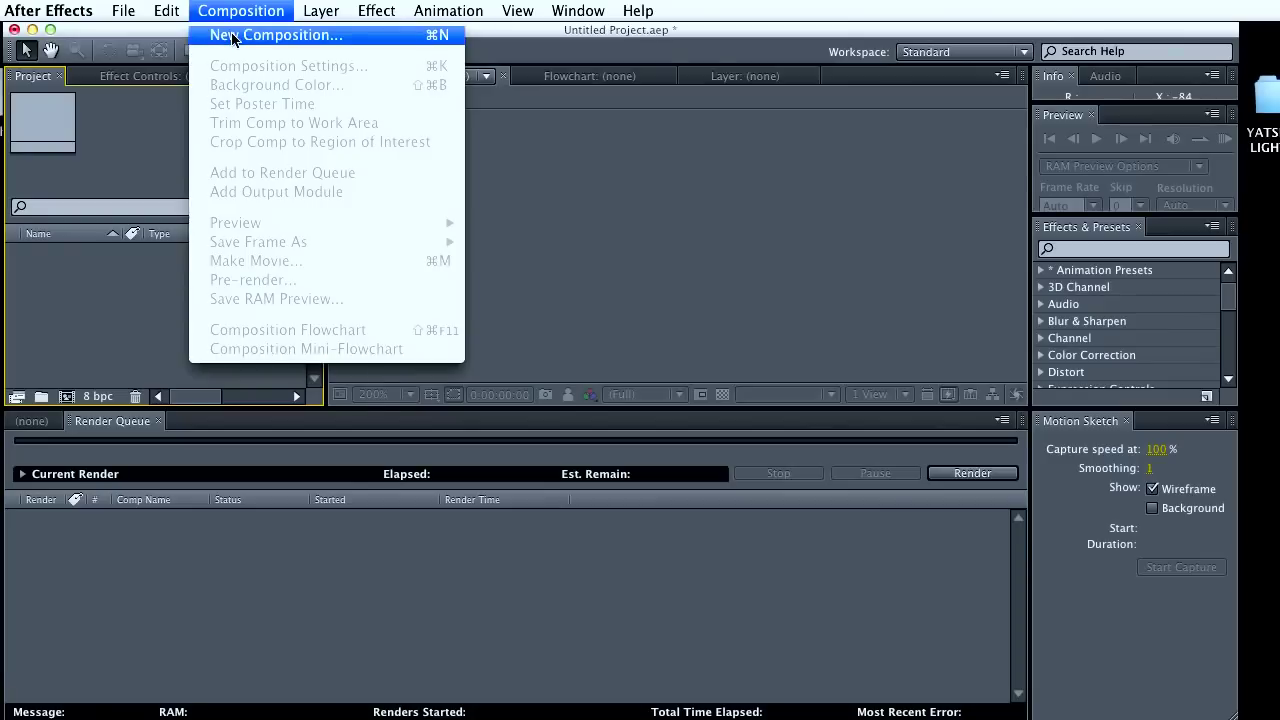
click(232, 36)
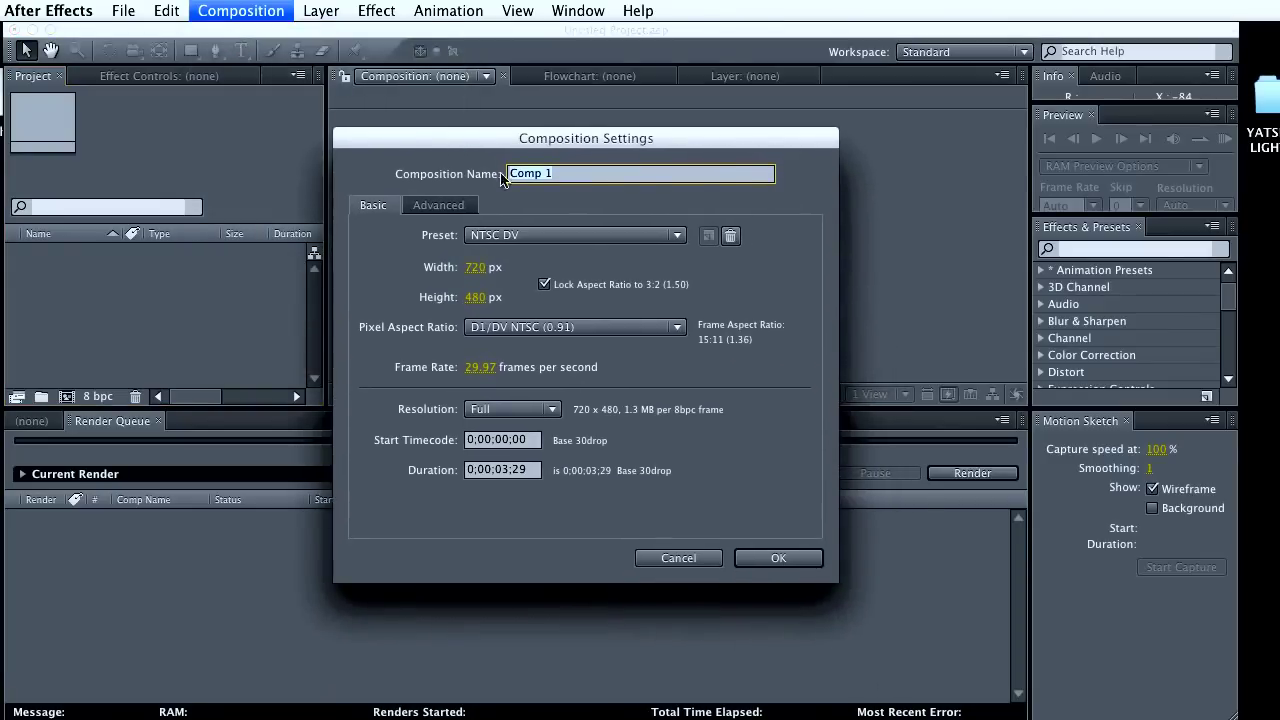
text(snowGlobeSequence)
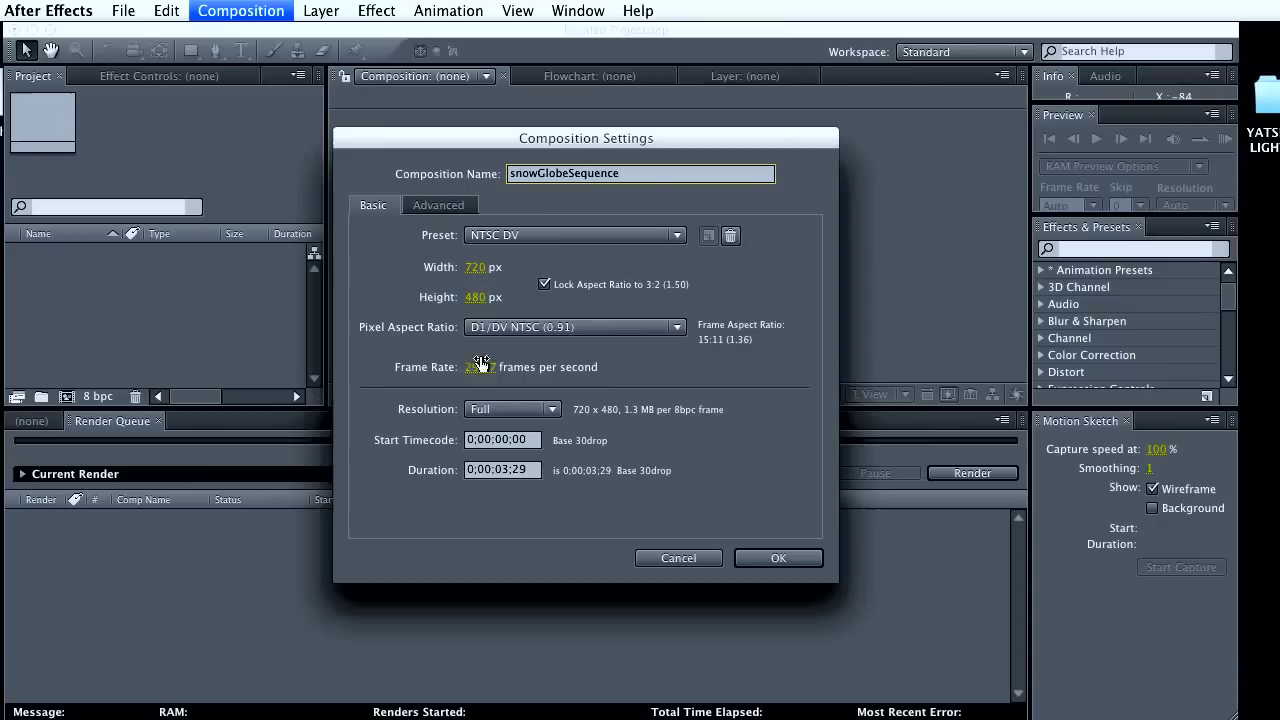
click(482, 368)
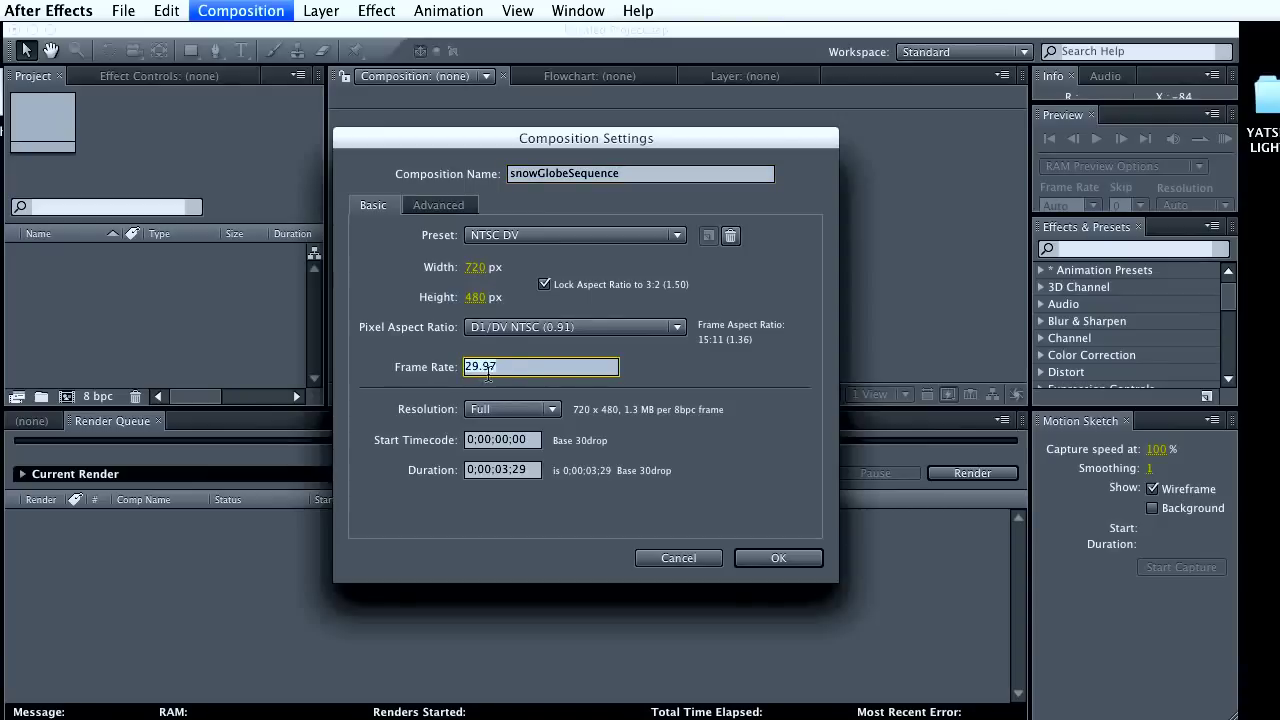
text(24)
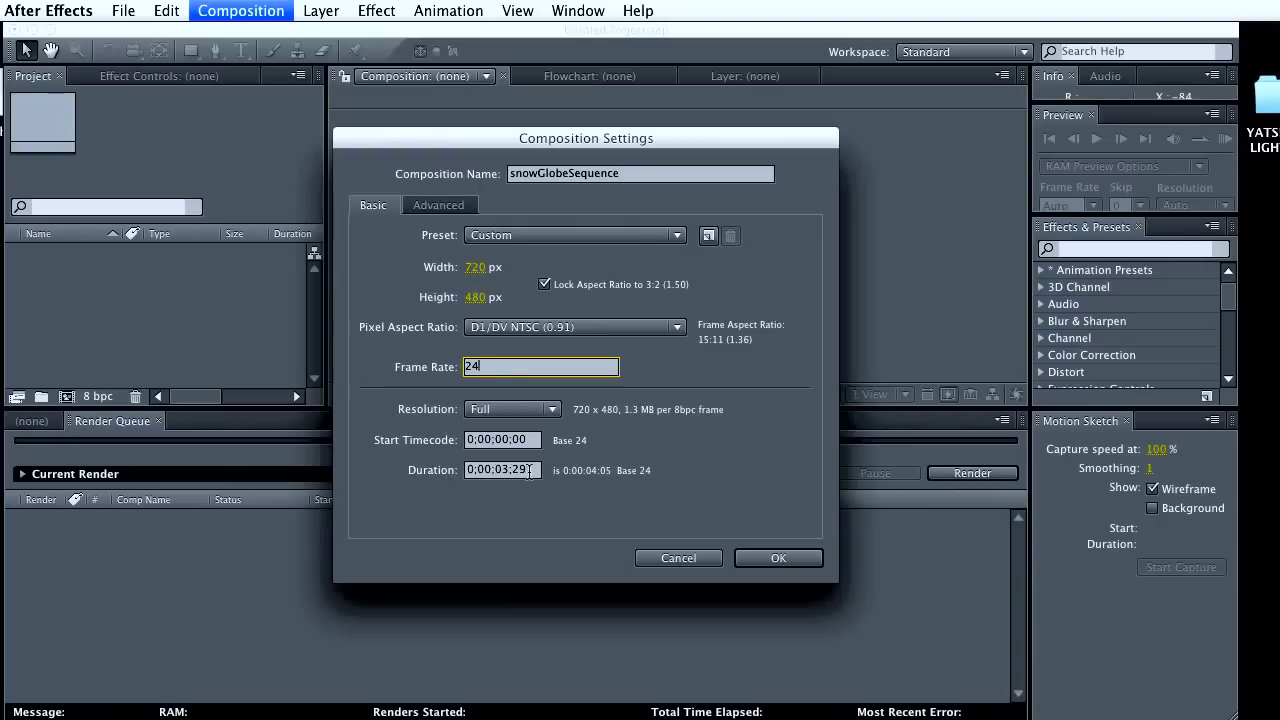
click(510, 469)
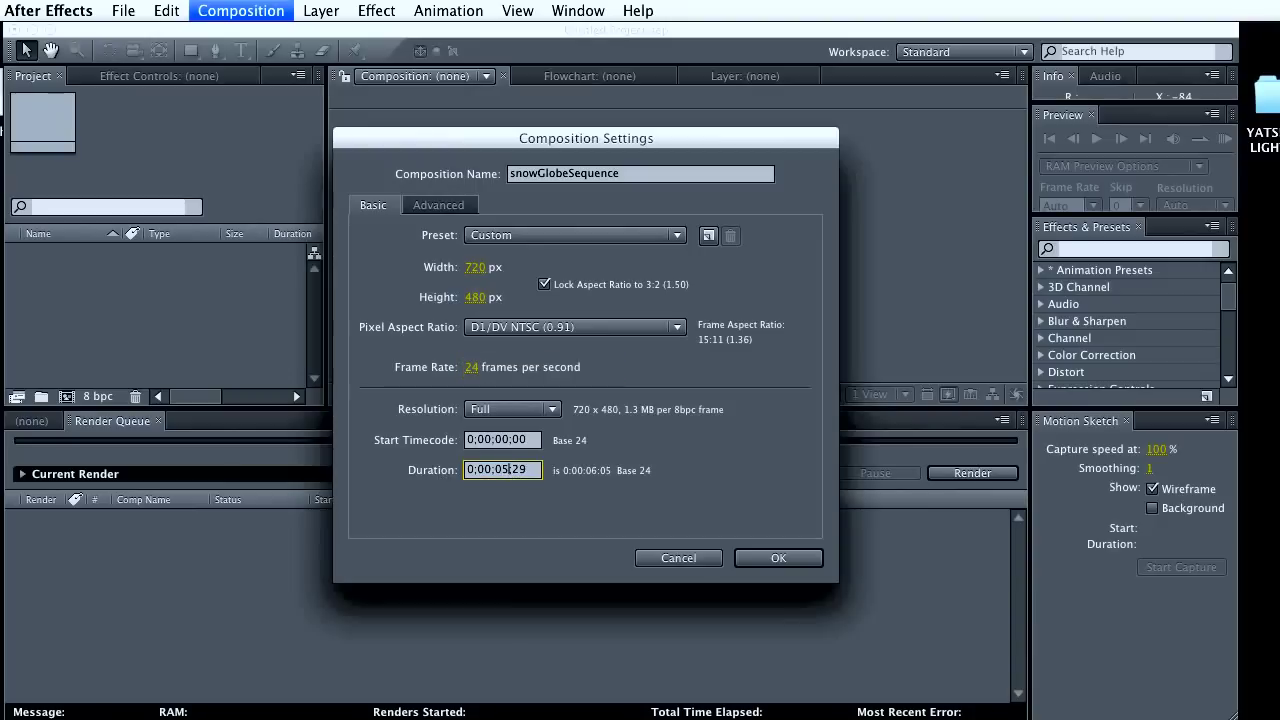
click(793, 562)
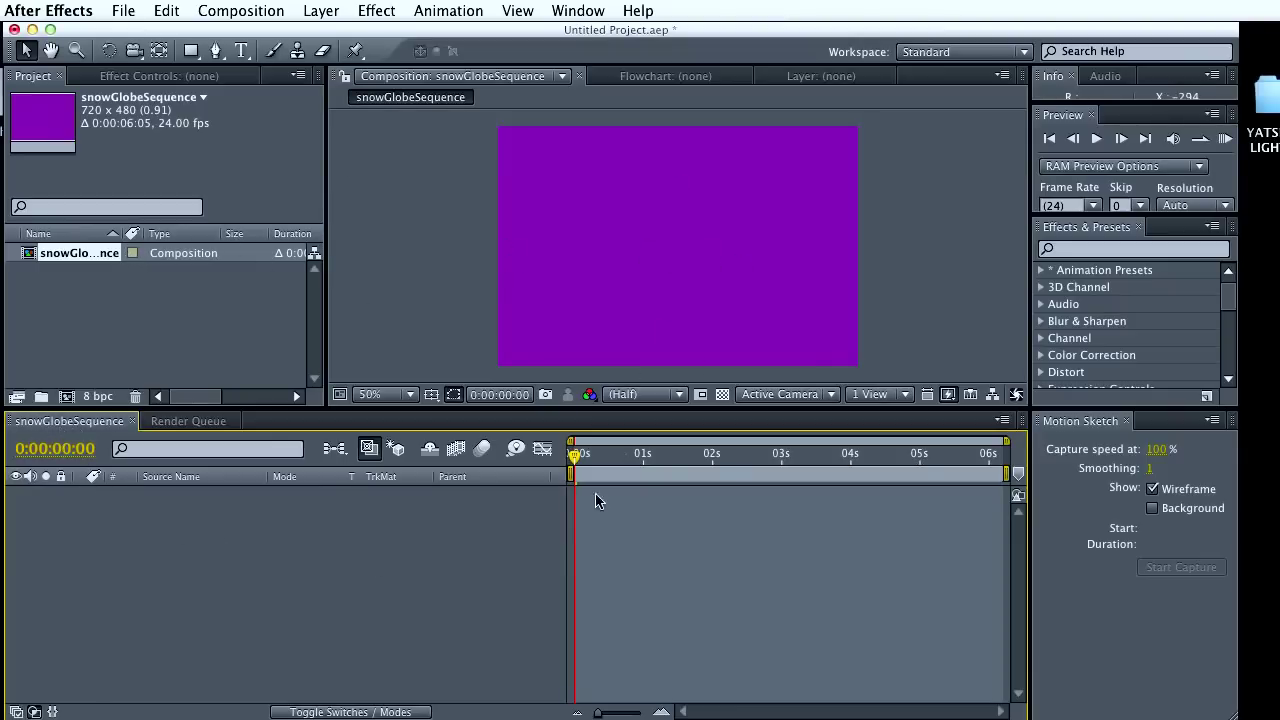
Set the composition background colour to bright magenta
click(241, 11)
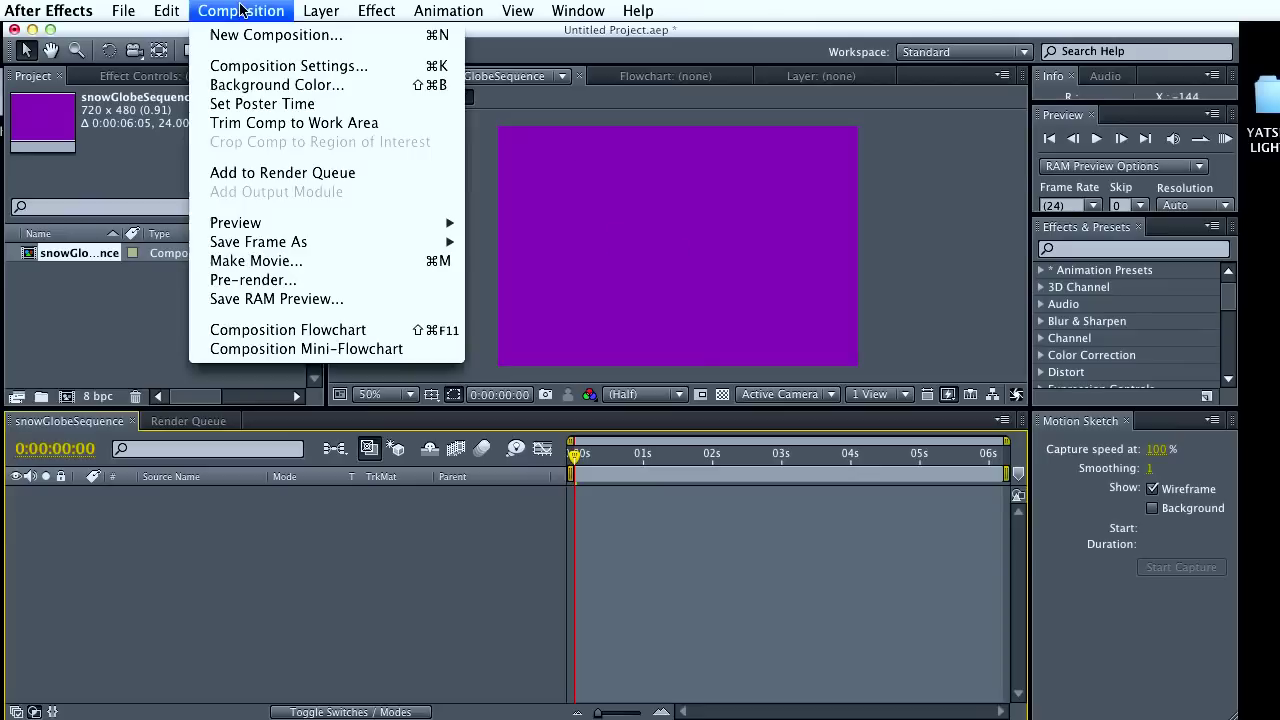
click(260, 92)
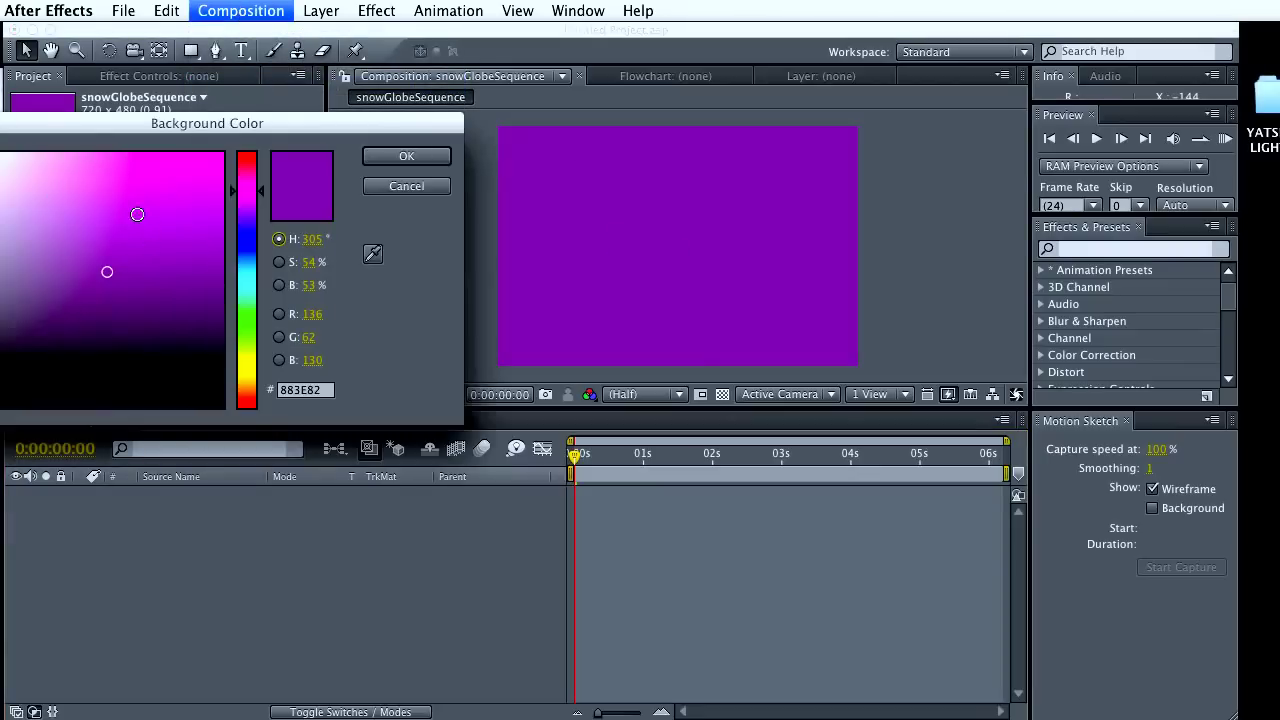
click(137, 214)
click(406, 156)
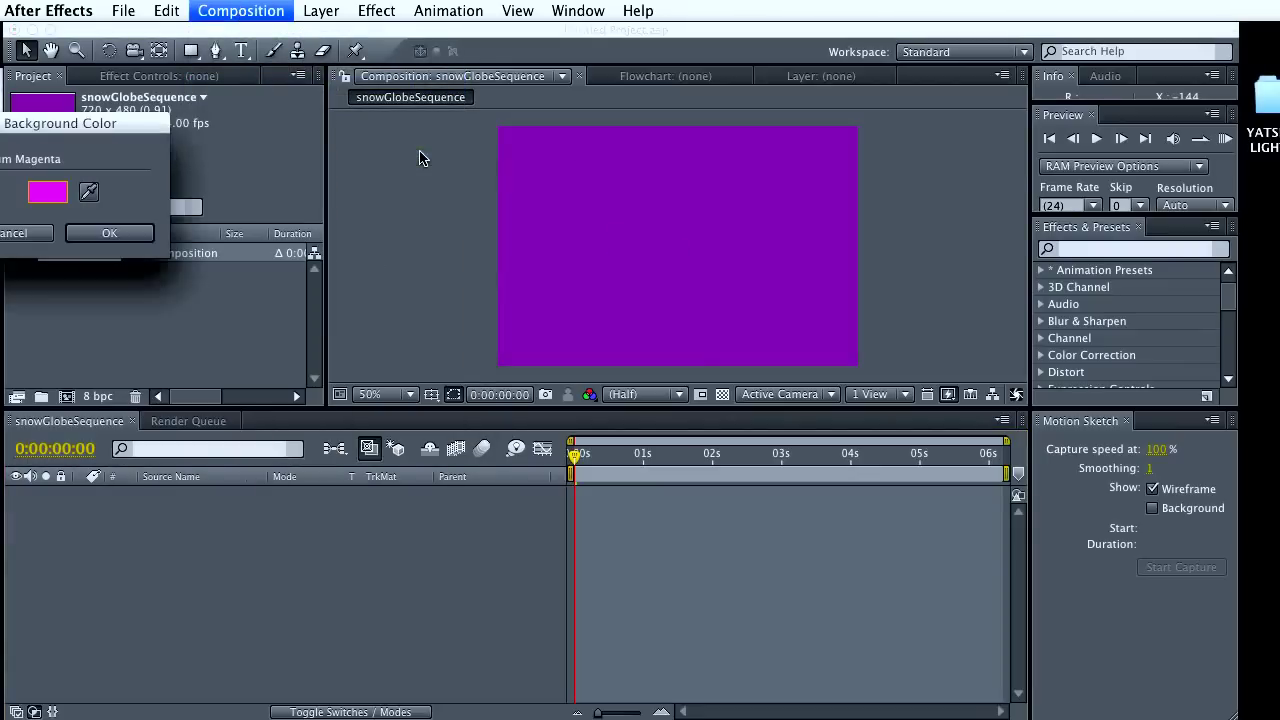
click(112, 235)
Change the composition background to a darker muted purple instead
click(234, 20)
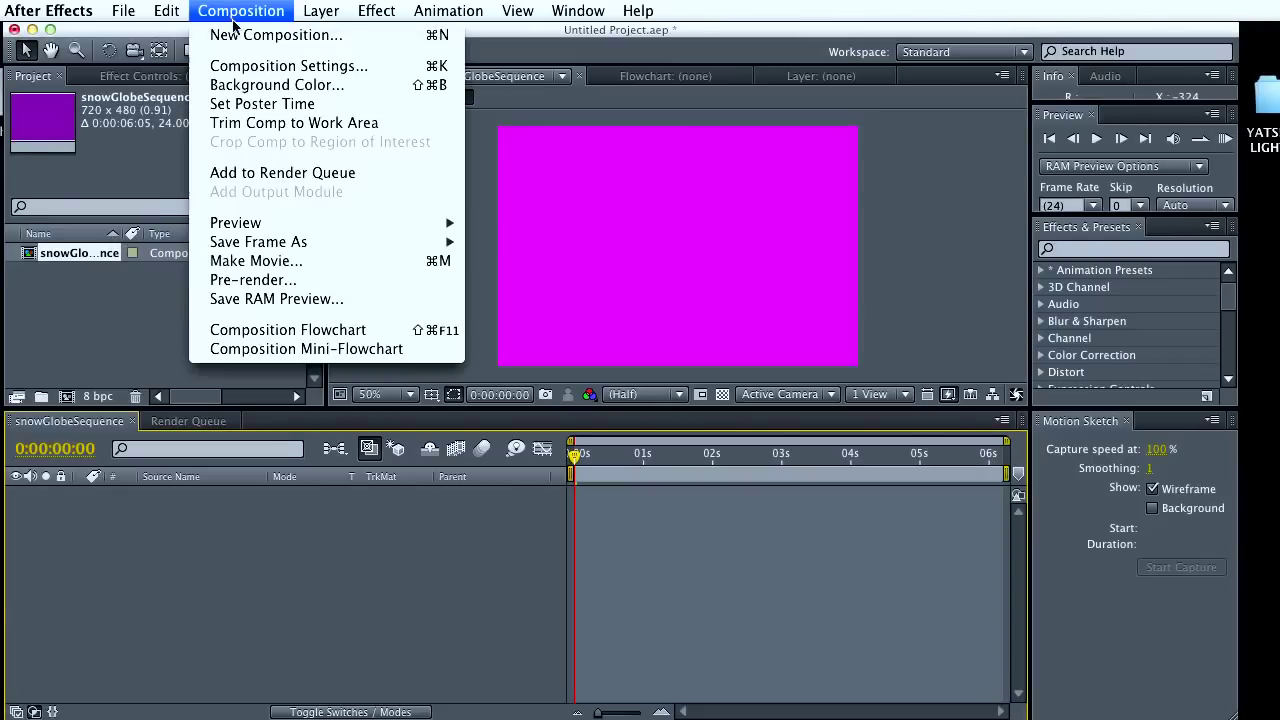
click(256, 85)
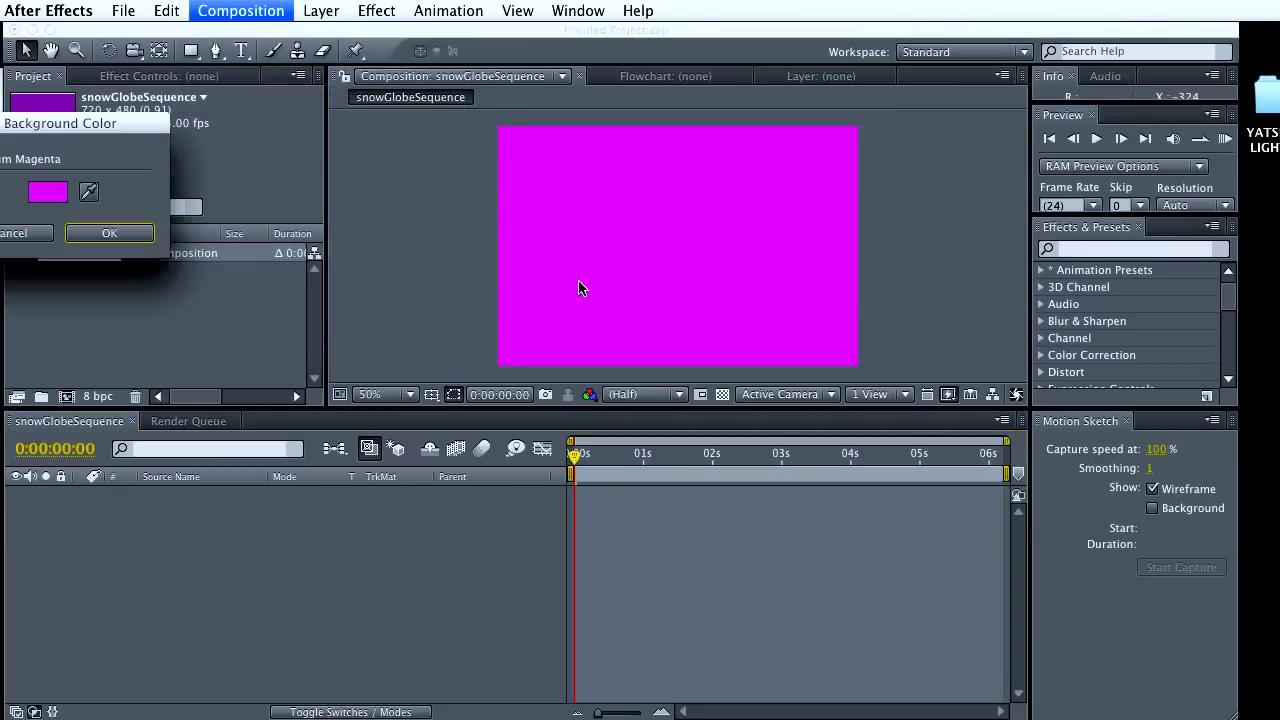
click(55, 195)
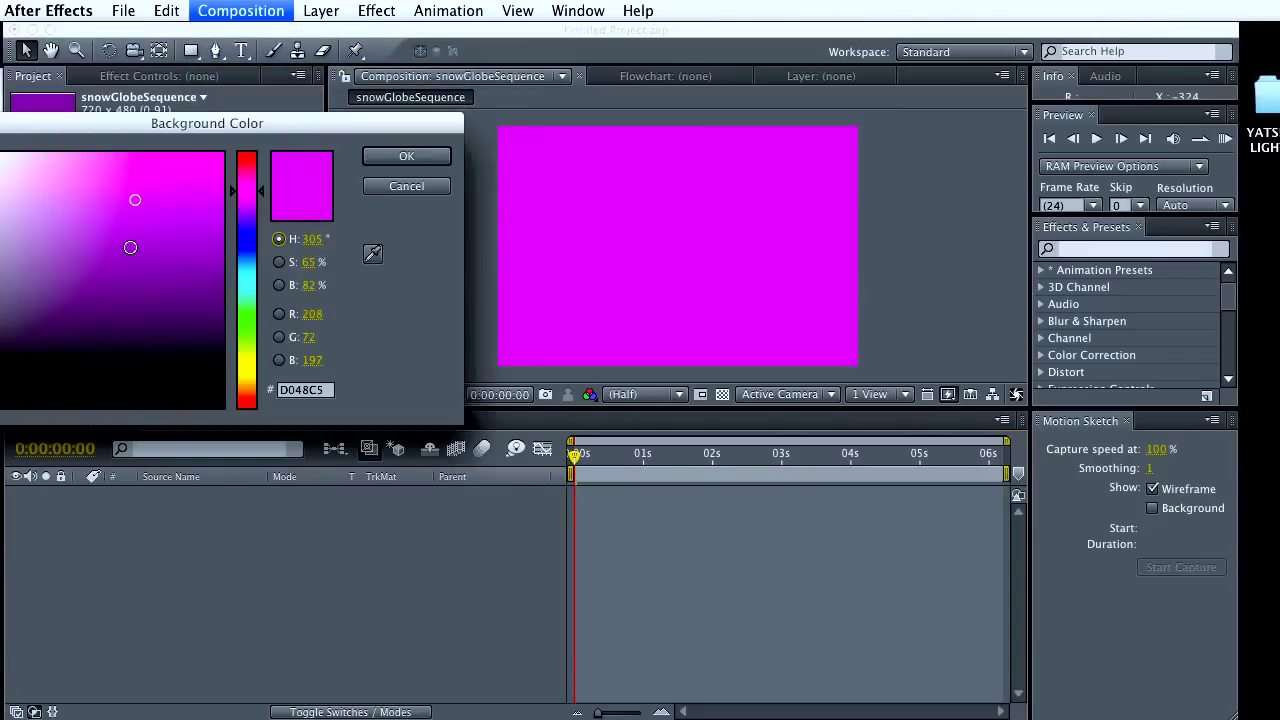
click(82, 278)
click(395, 158)
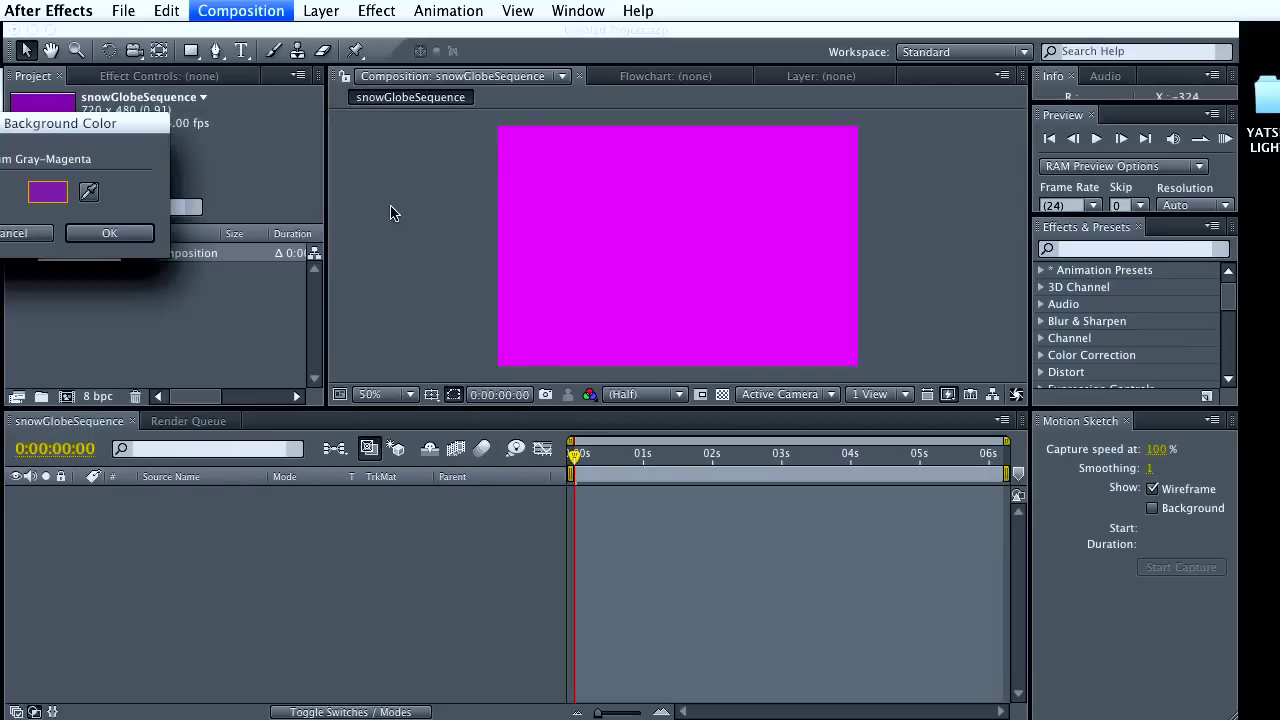
click(109, 236)
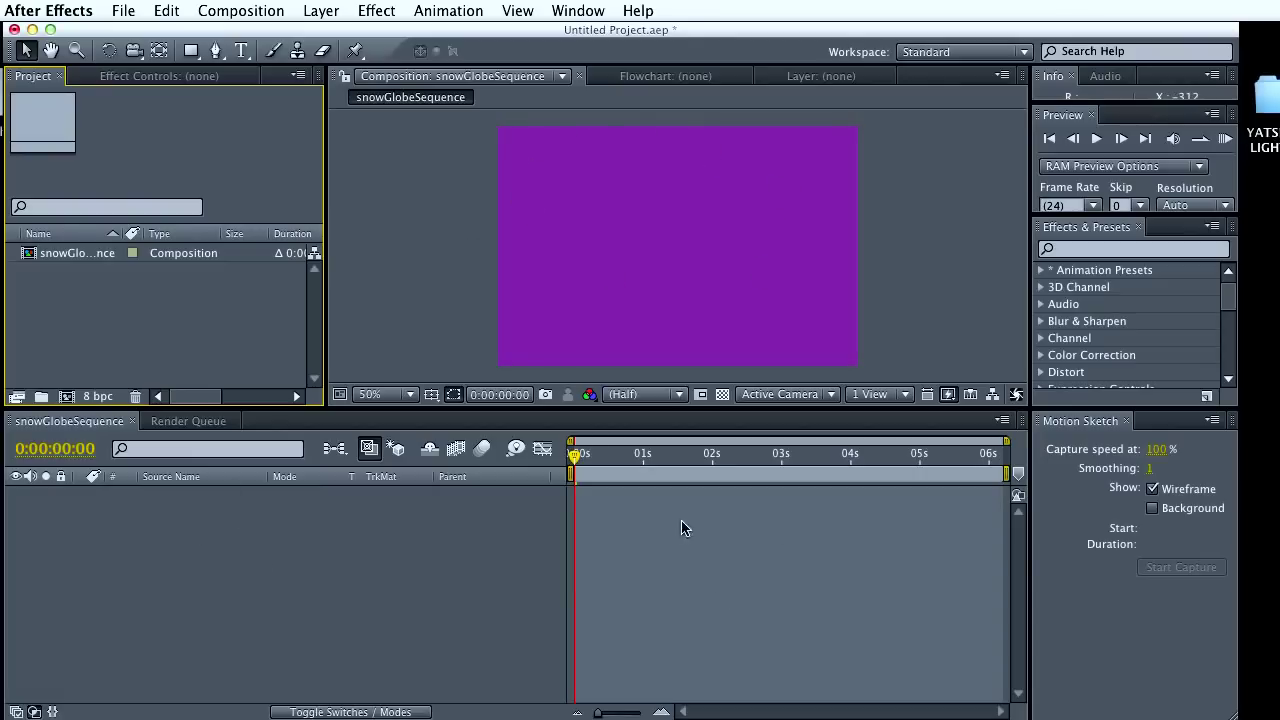
Open the Import File window and navigate to the OnlineModellingClass images folder
right_click(133, 304)
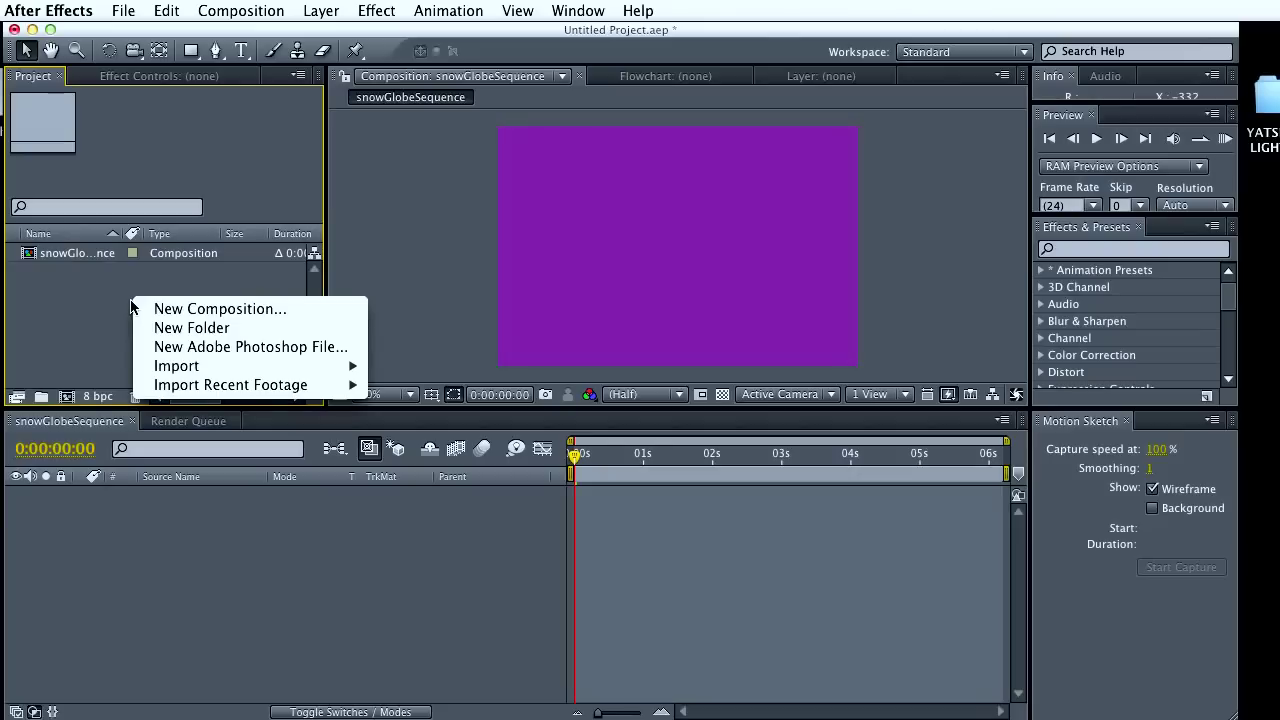
mouse_move(180, 366)
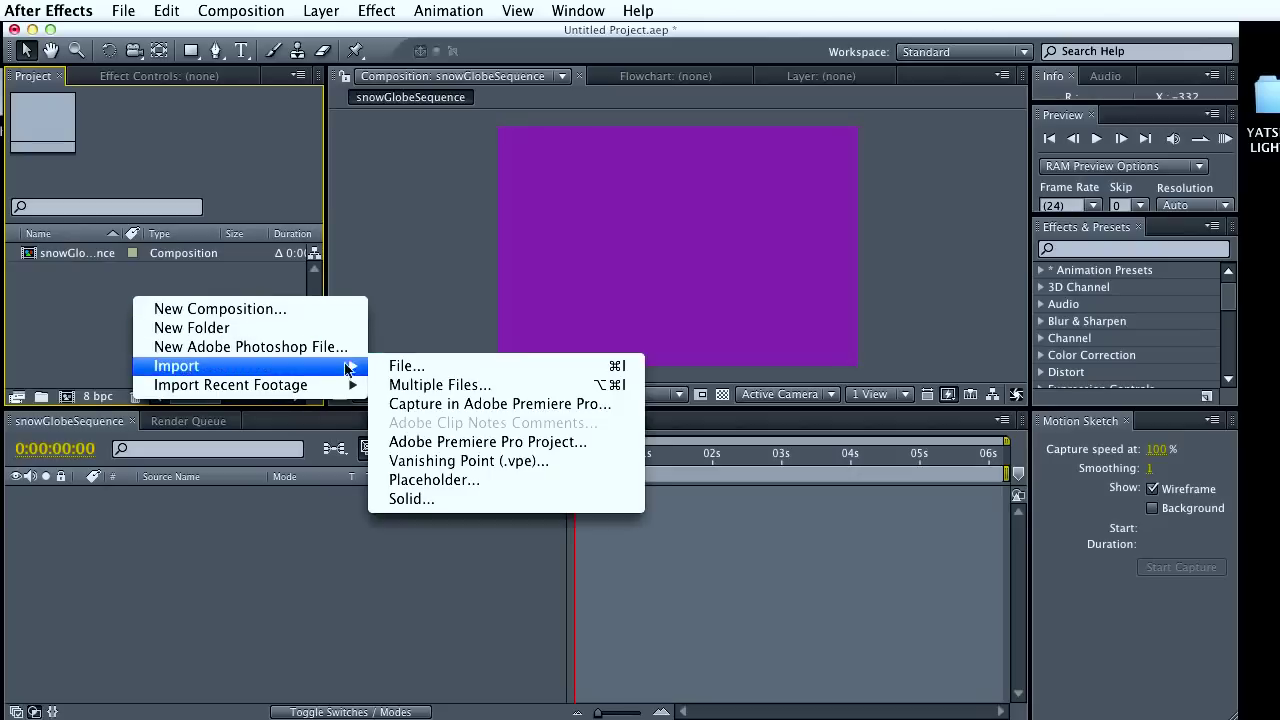
click(424, 368)
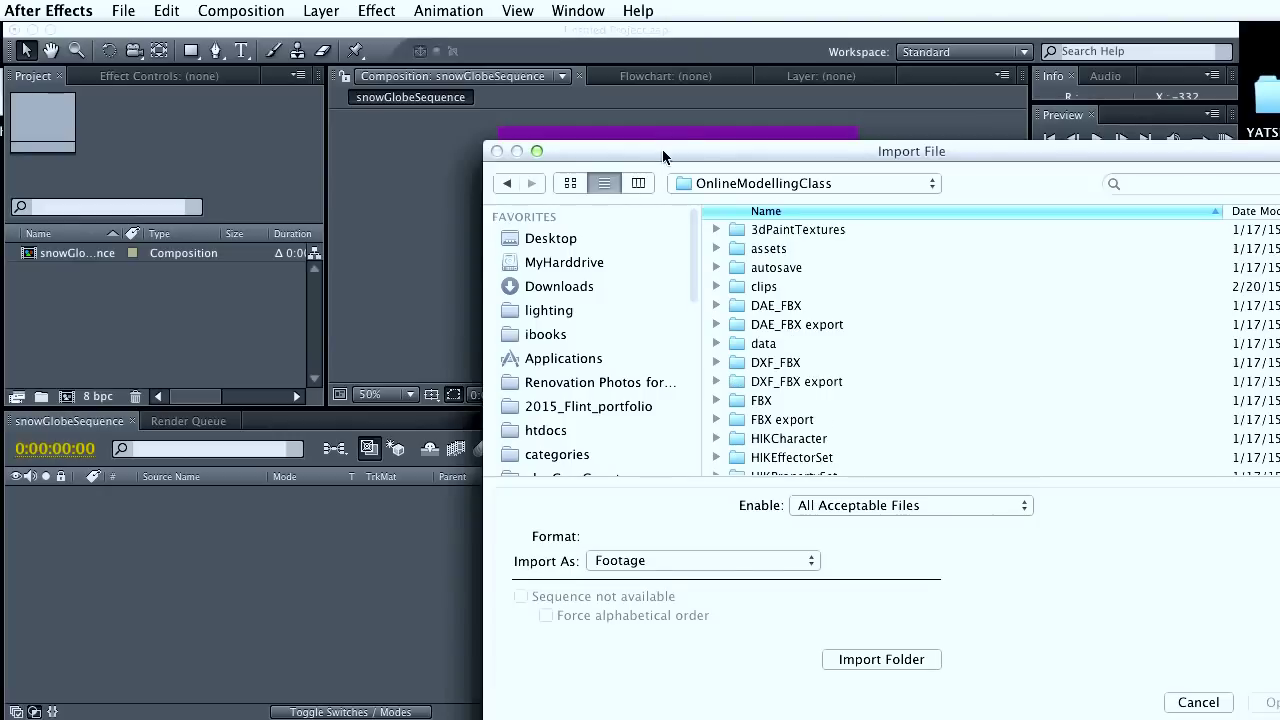
drag(662, 149, 440, 54)
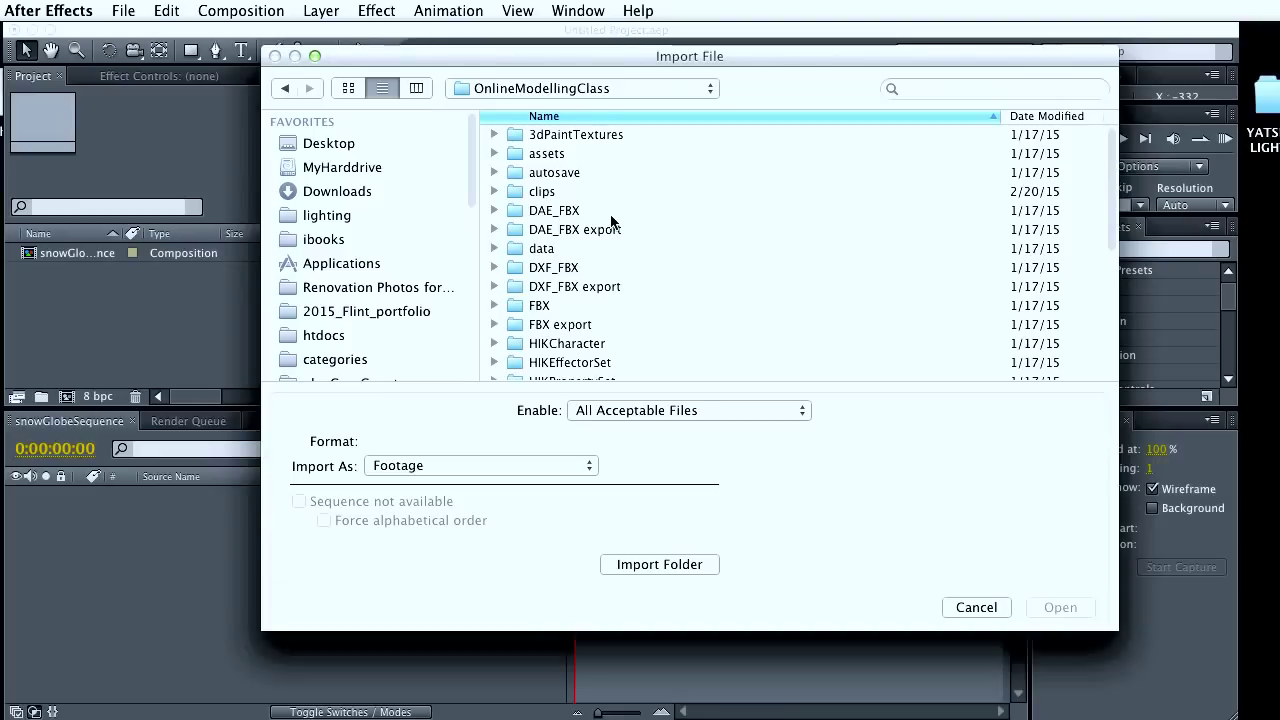
click(561, 90)
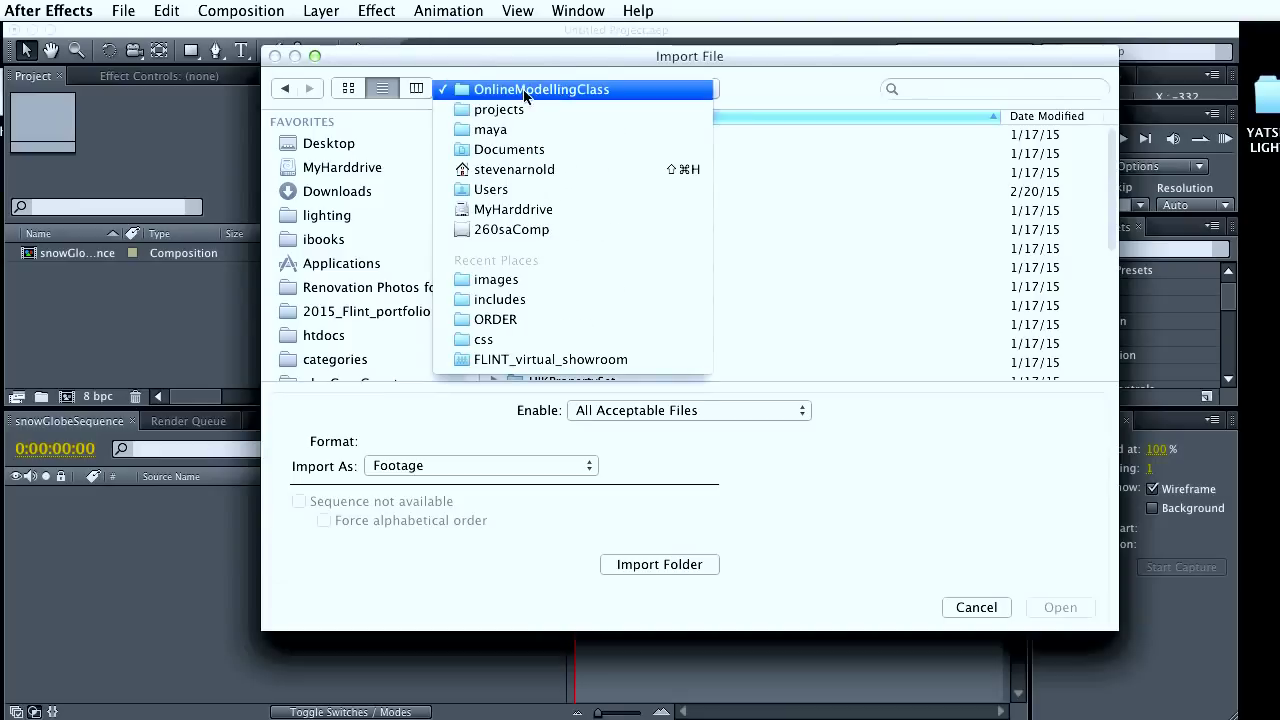
click(524, 91)
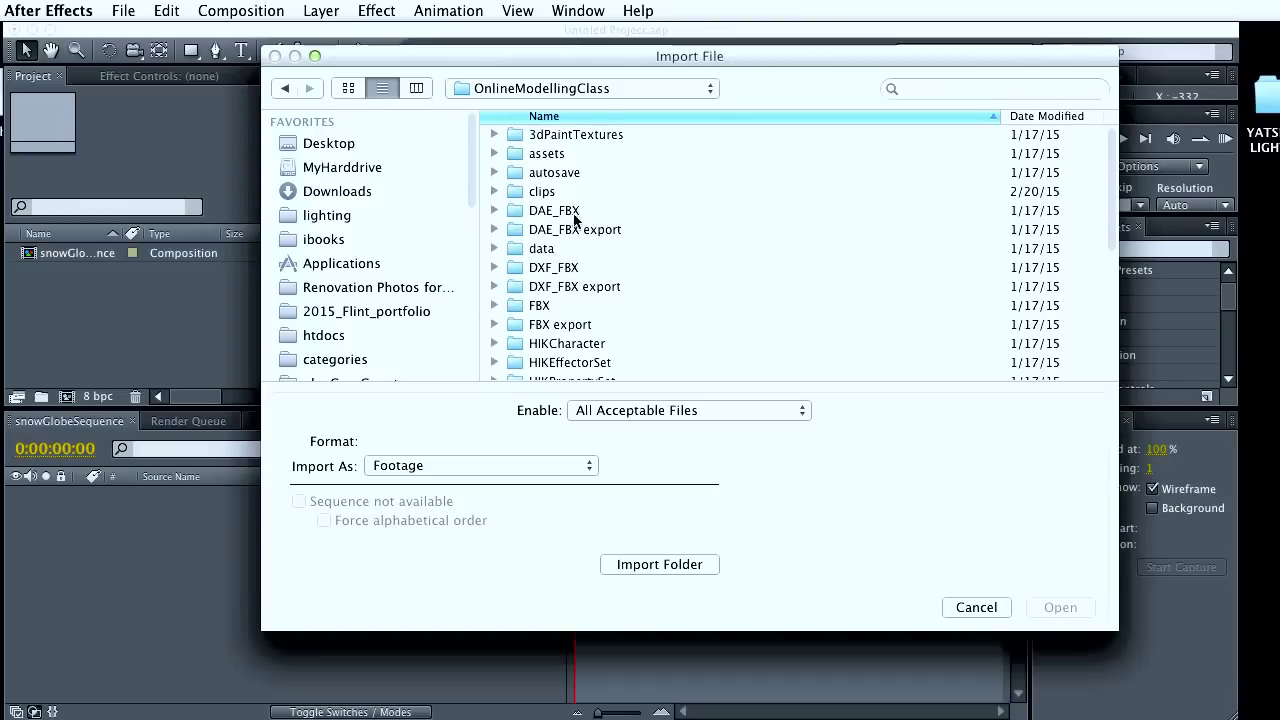
scroll(576, 218, down, 3)
double_click(575, 330)
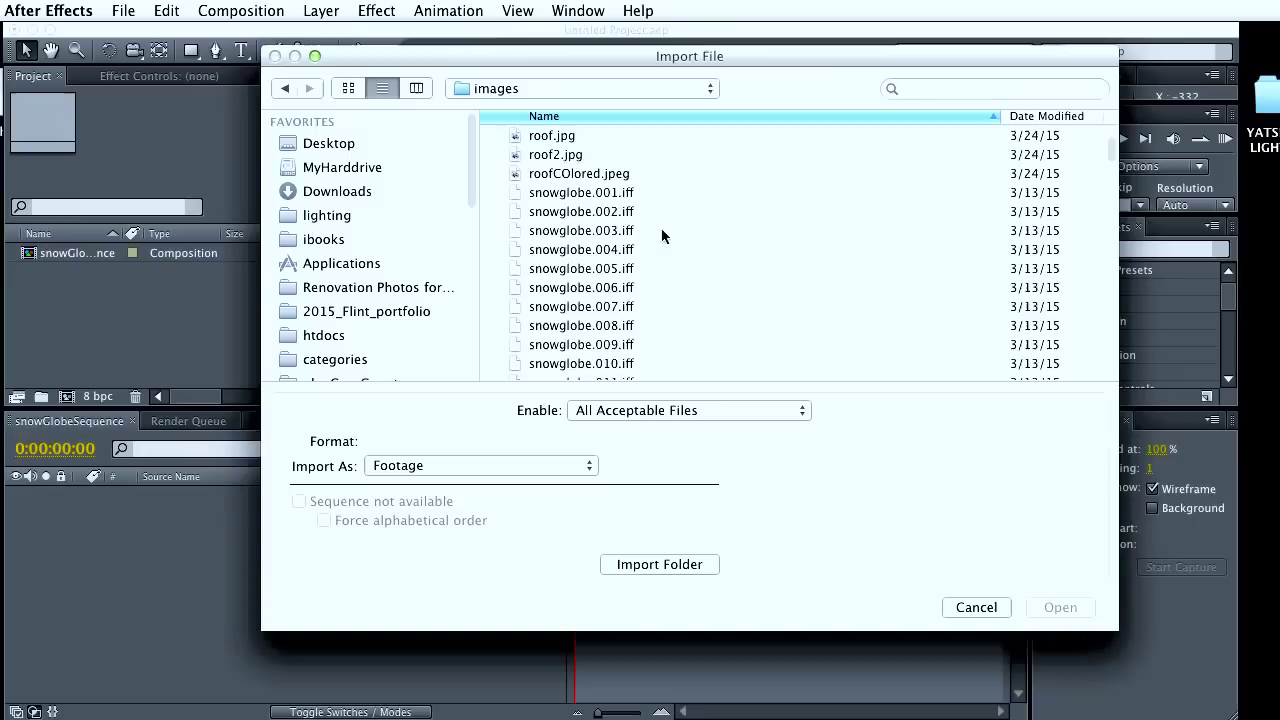
scroll(663, 234, down, 1)
scroll(610, 222, up, 2)
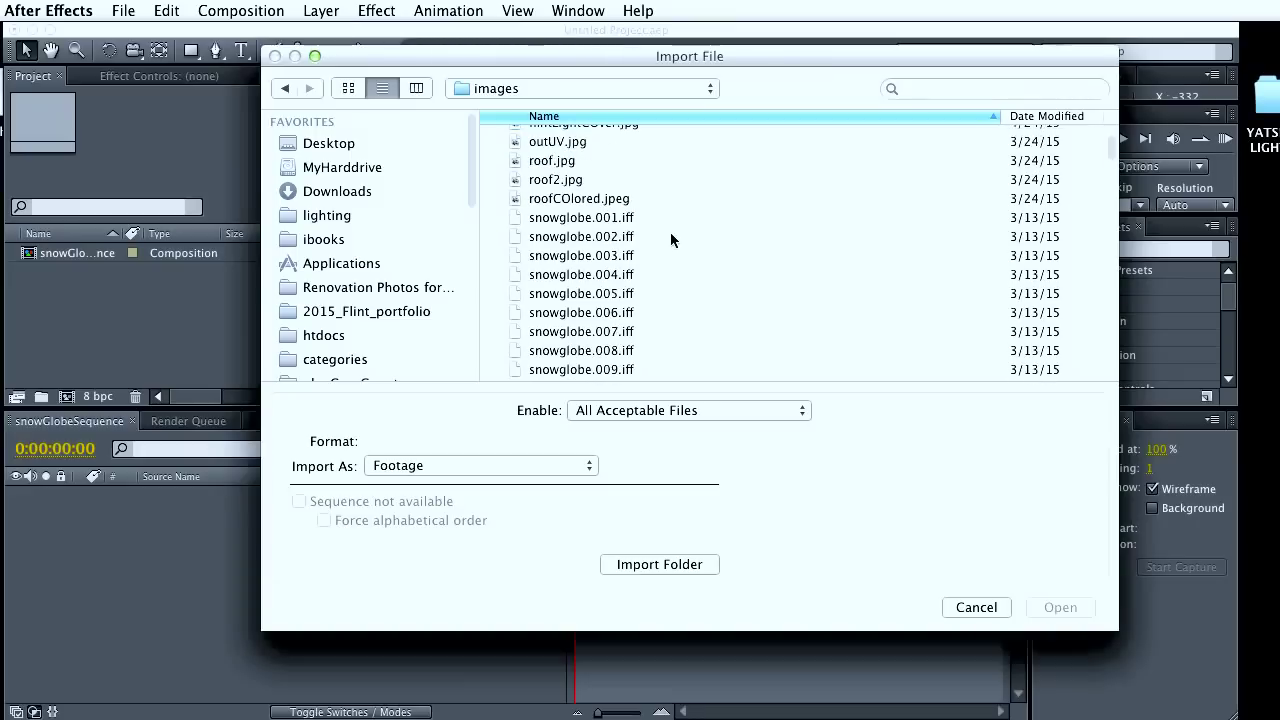
Import snowglobe.001.iff as an IFF sequence and accept the footage interpretation
click(587, 222)
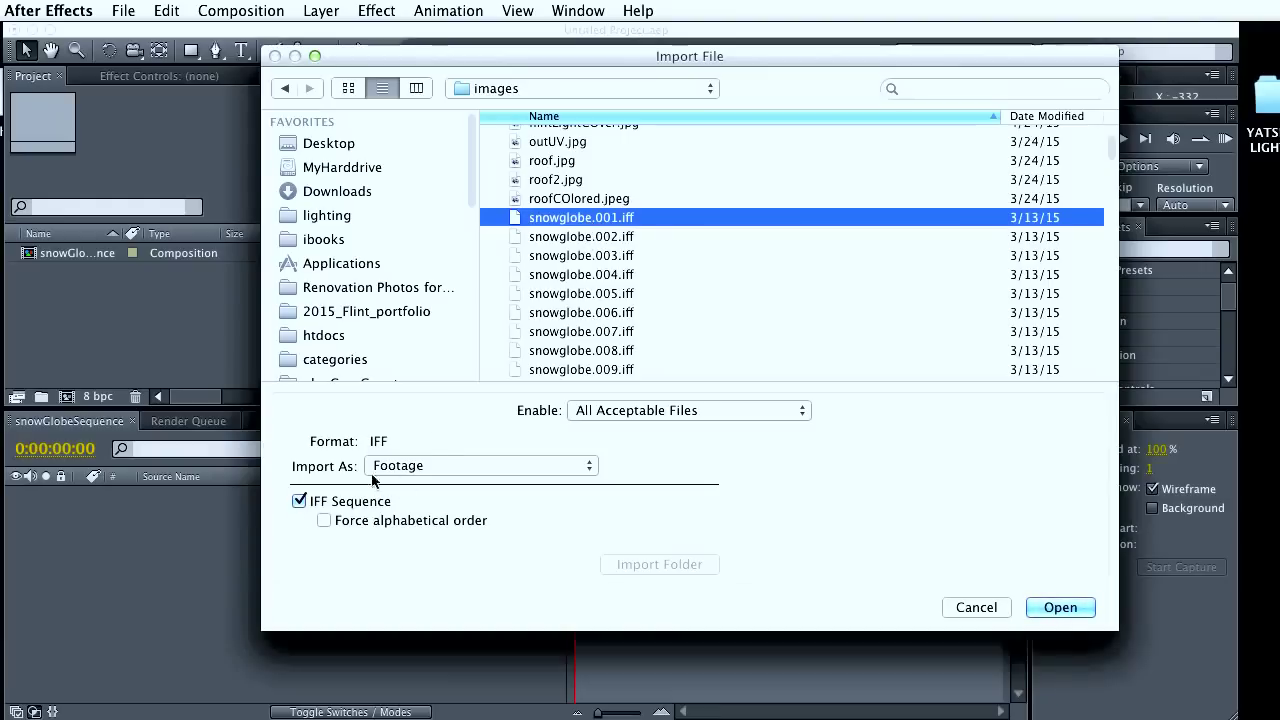
click(299, 501)
click(299, 501)
scroll(570, 243, down, 1)
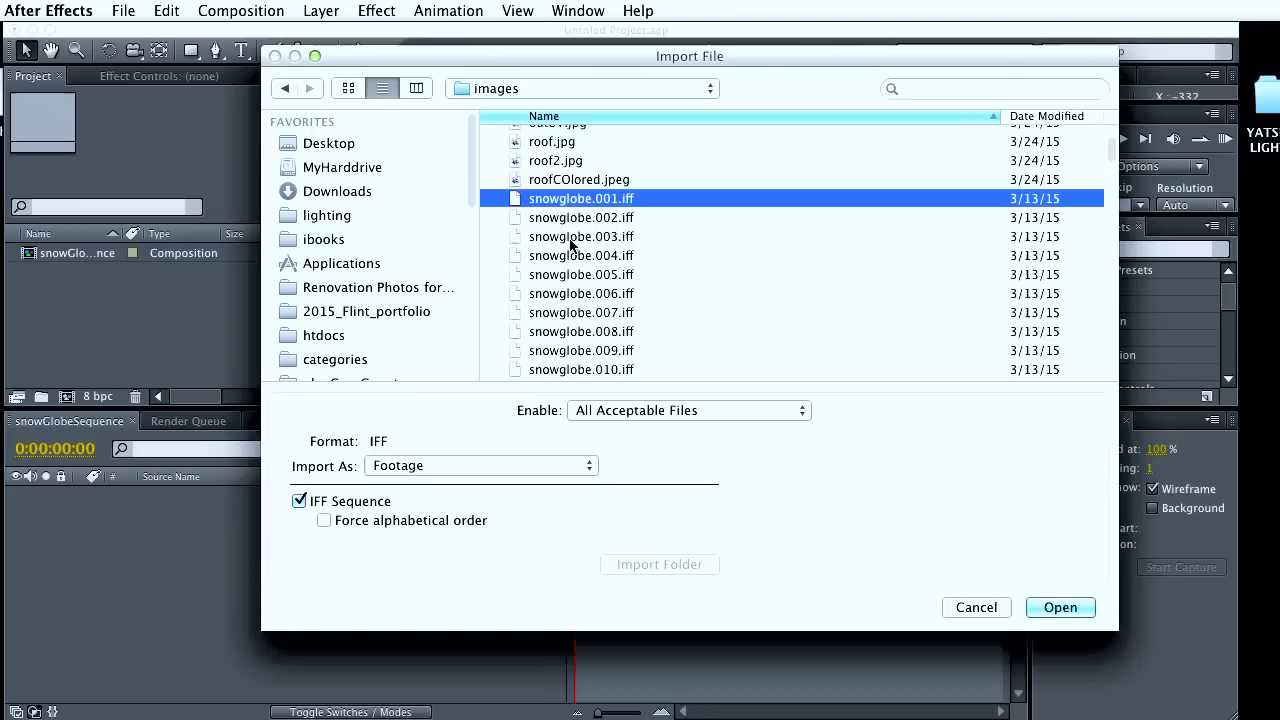
scroll(570, 243, down, 1)
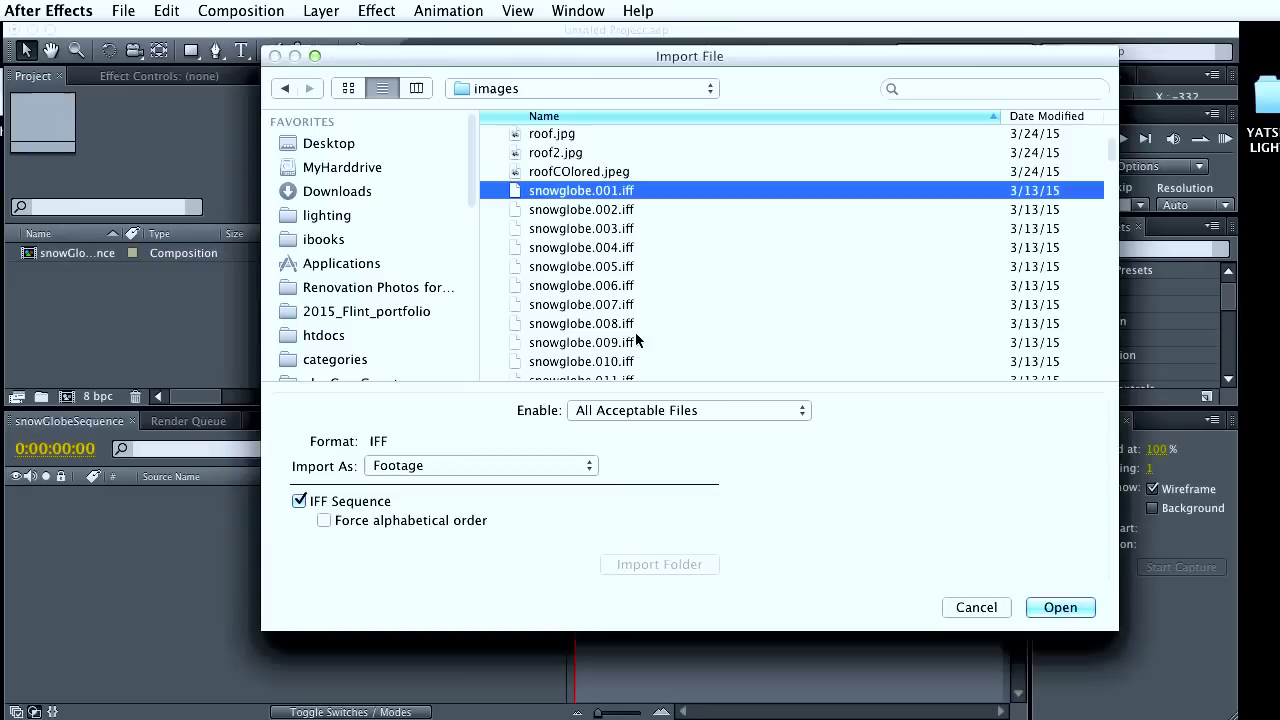
scroll(635, 335, down, 1)
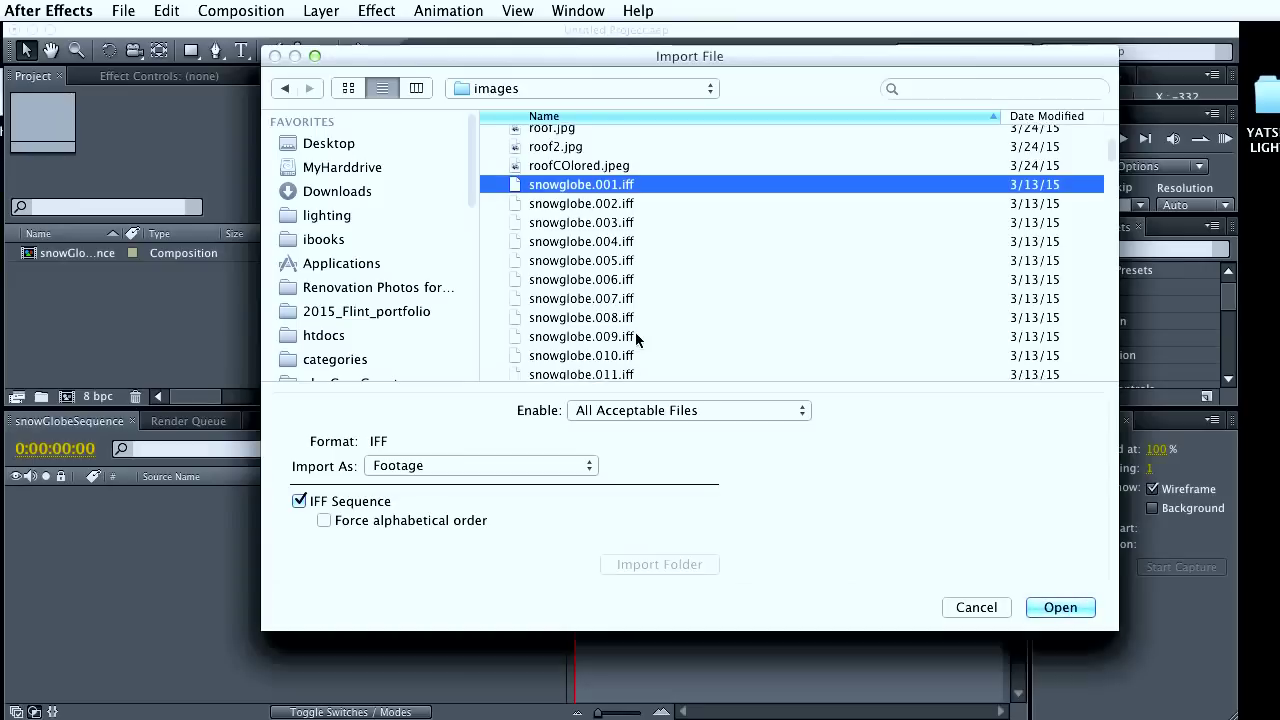
scroll(635, 338, down, 1)
scroll(635, 338, up, 2)
scroll(635, 338, down, 3)
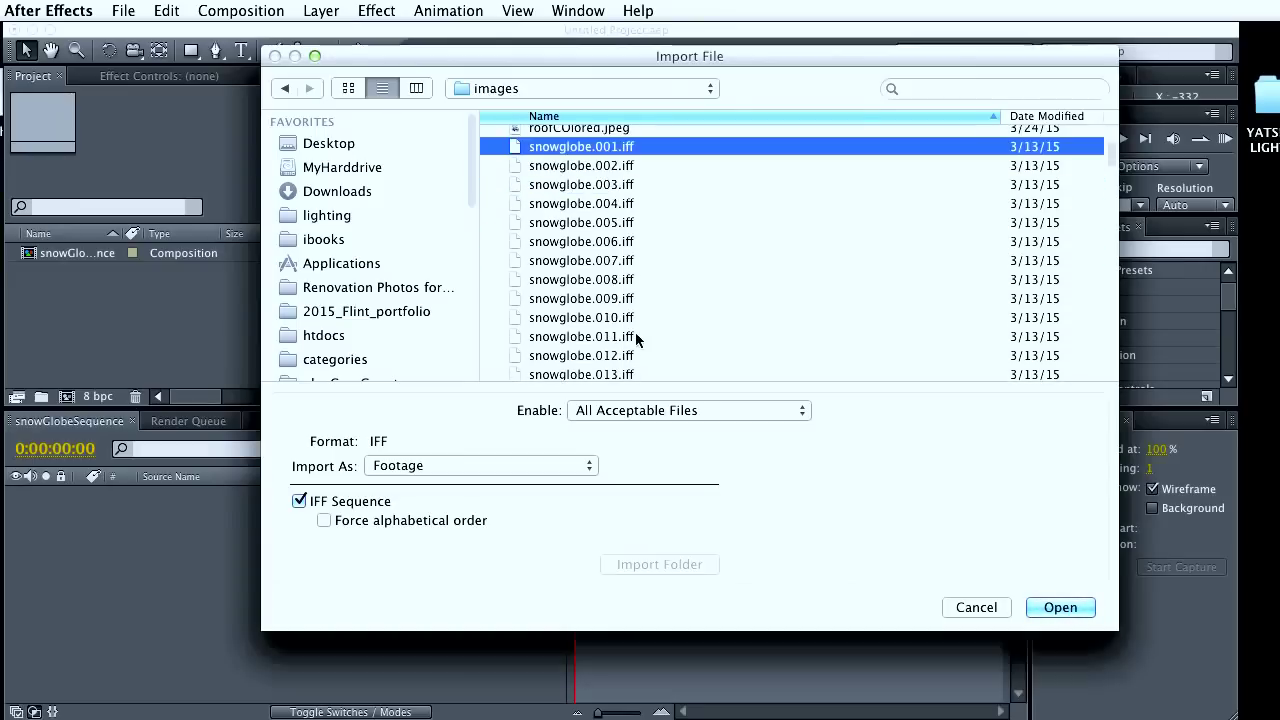
scroll(635, 340, up, 3)
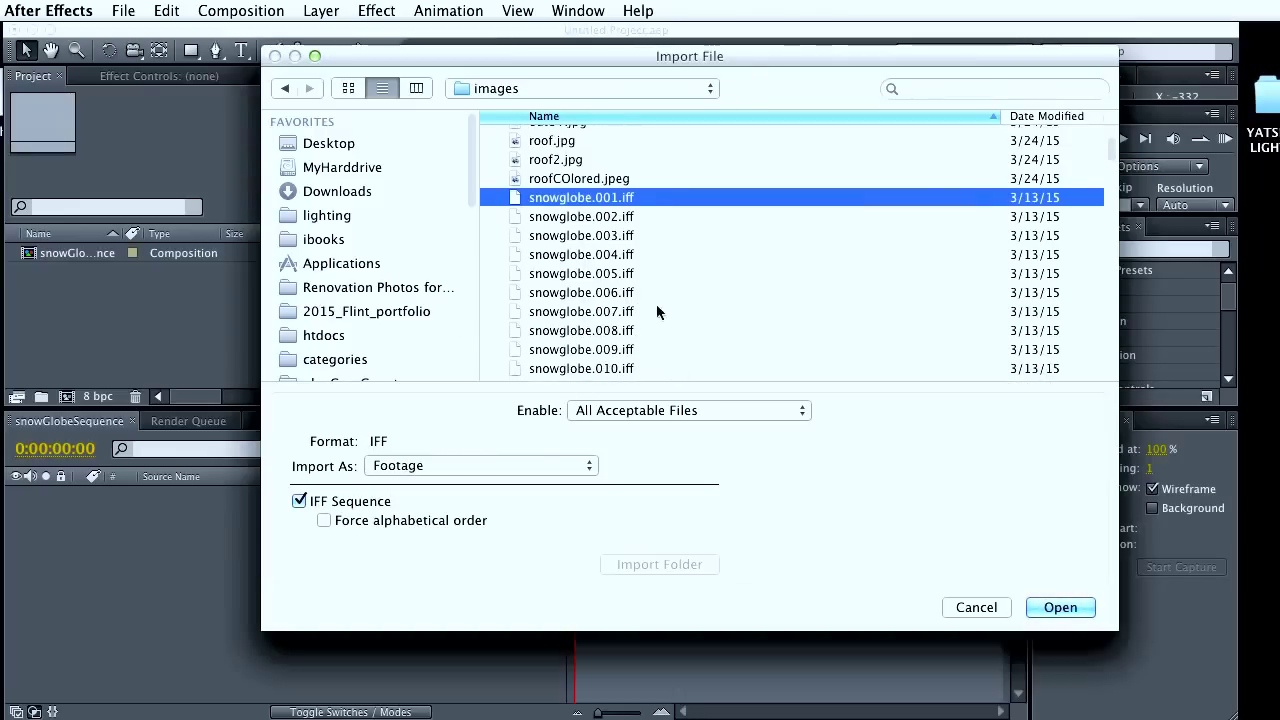
click(1060, 607)
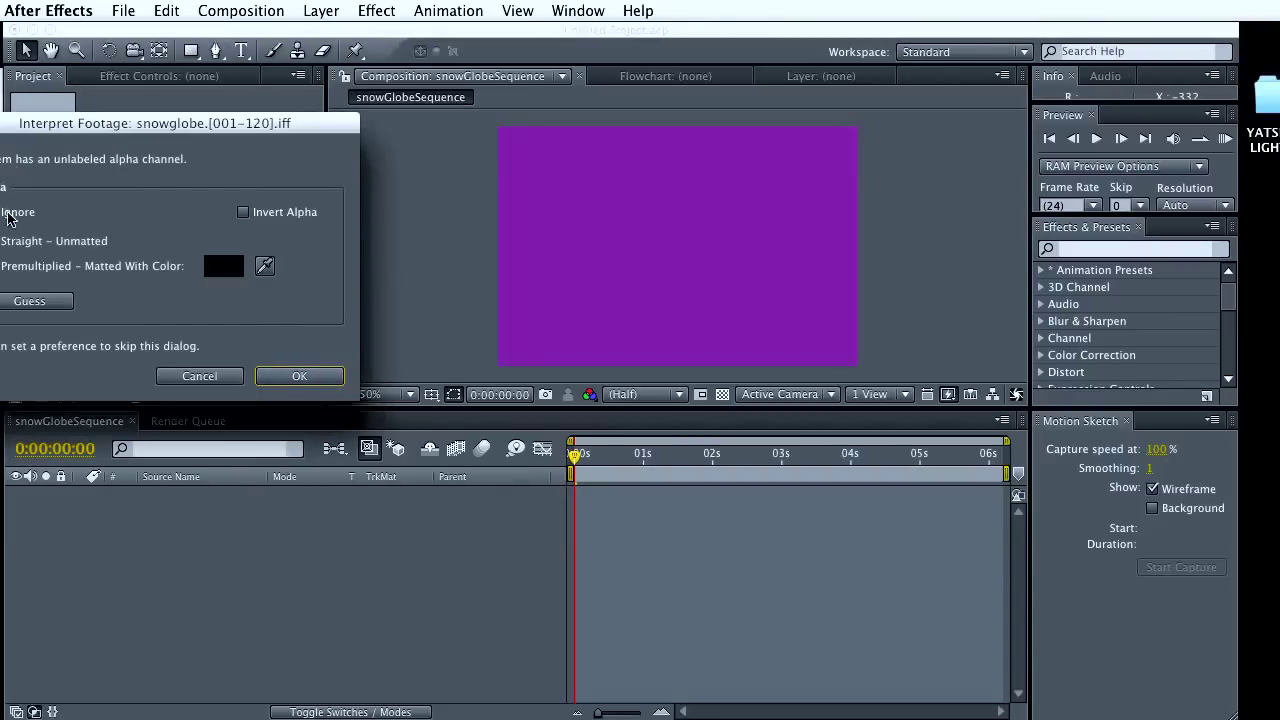
click(296, 376)
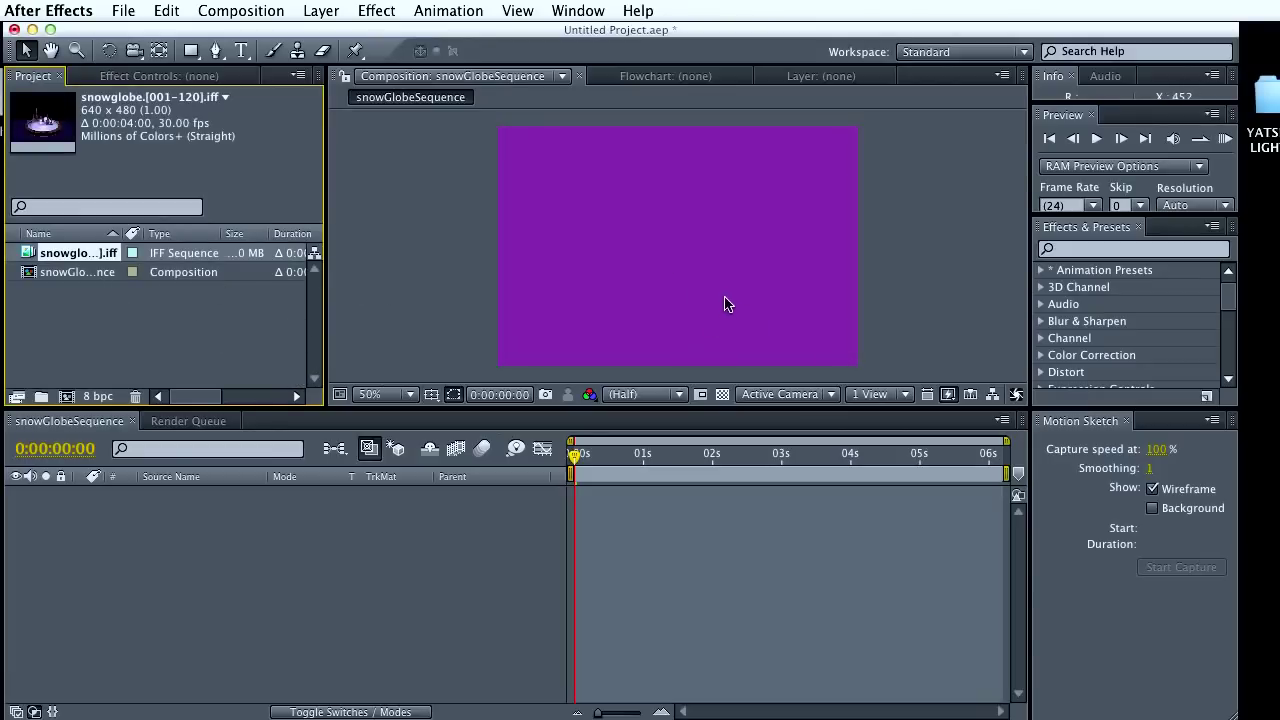
Try dragging the snowGlobeSequence comp into the timeline, then abandon it and clear the selection
click(105, 340)
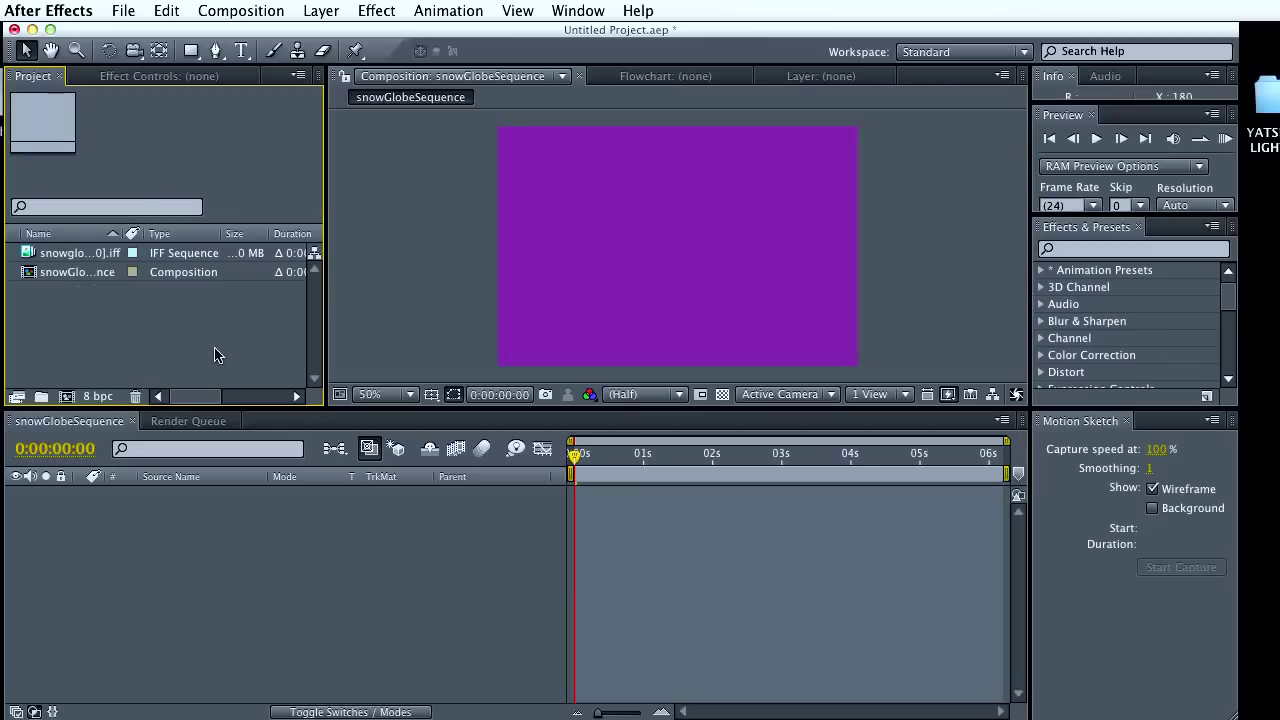
click(62, 274)
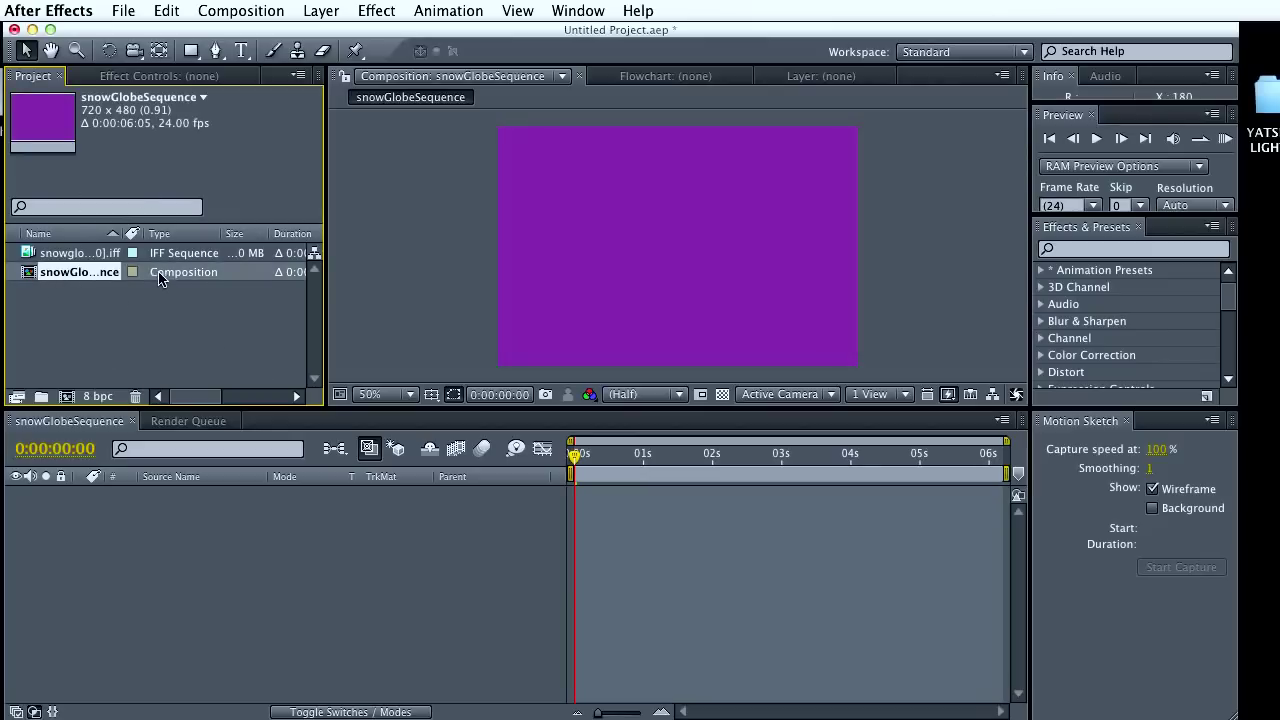
drag(158, 278, 65, 330)
drag(58, 276, 109, 551)
mouse_move(30, 276)
mouse_down()
mouse_move(113, 558)
mouse_move(35, 299)
mouse_up()
click(586, 551)
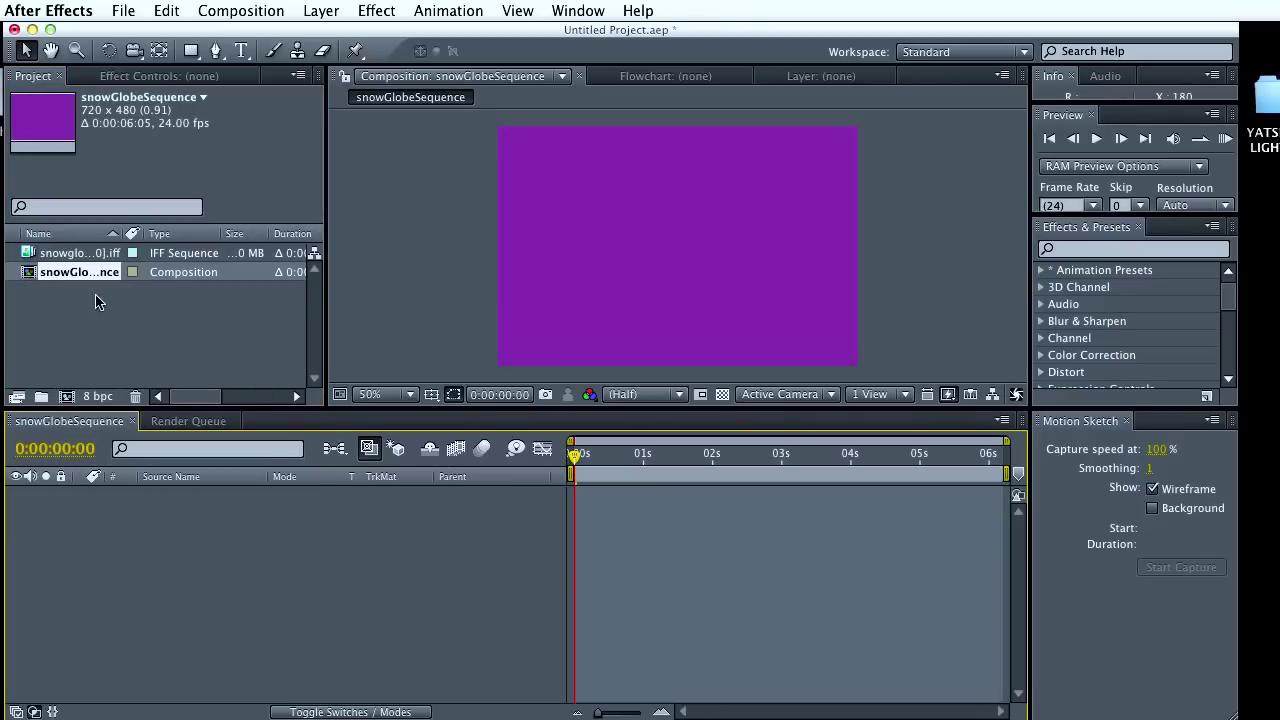
click(183, 275)
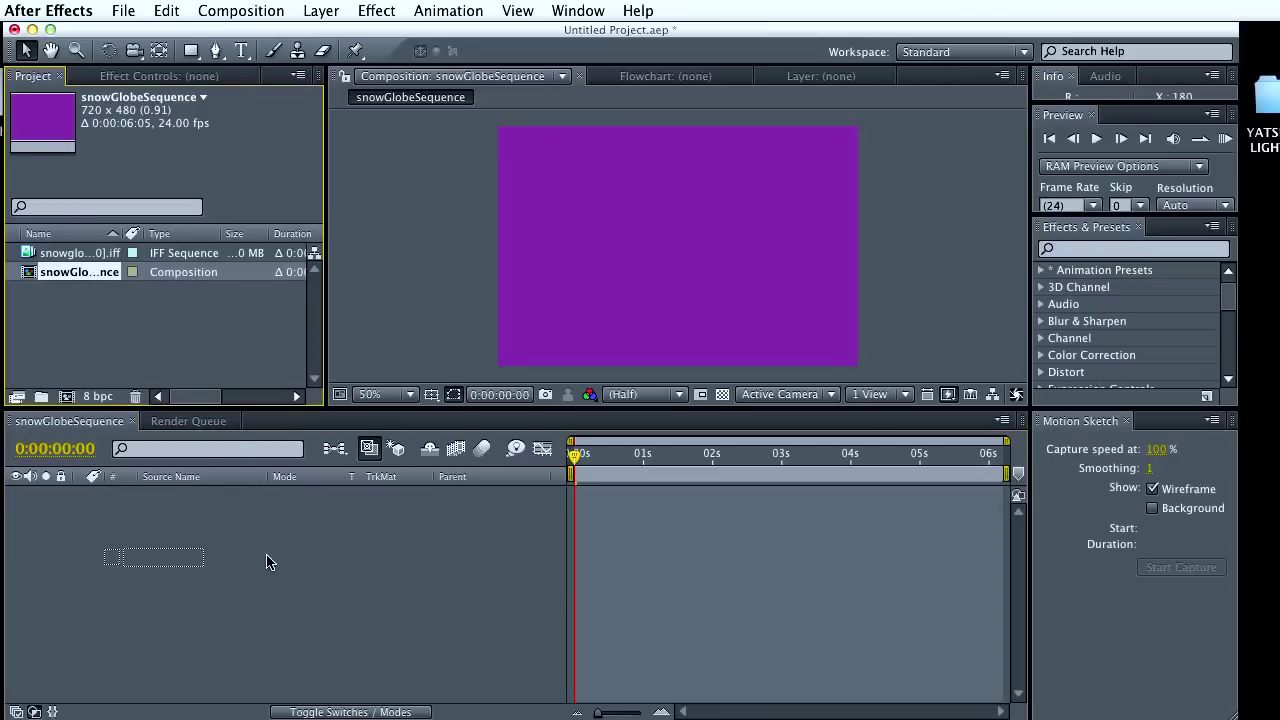
click(155, 305)
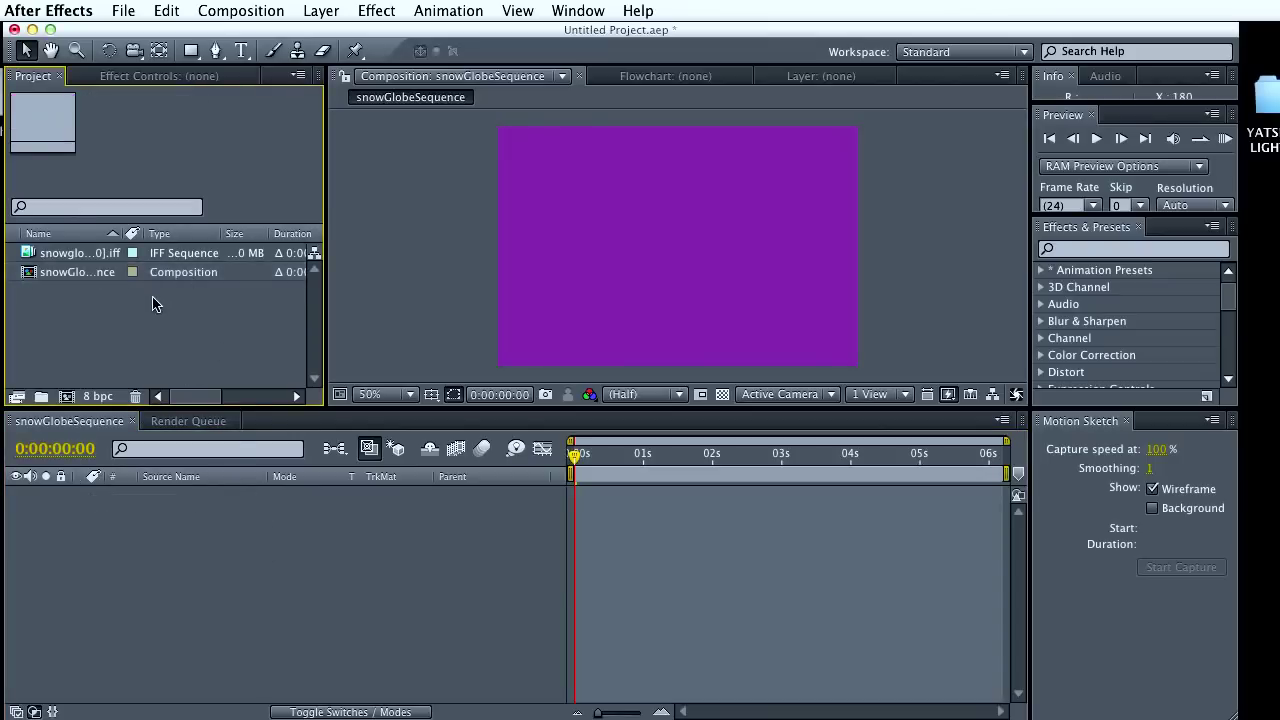
Add the snowglobe IFF sequence to the comp, scale it to fill the frame, and preview it
click(183, 256)
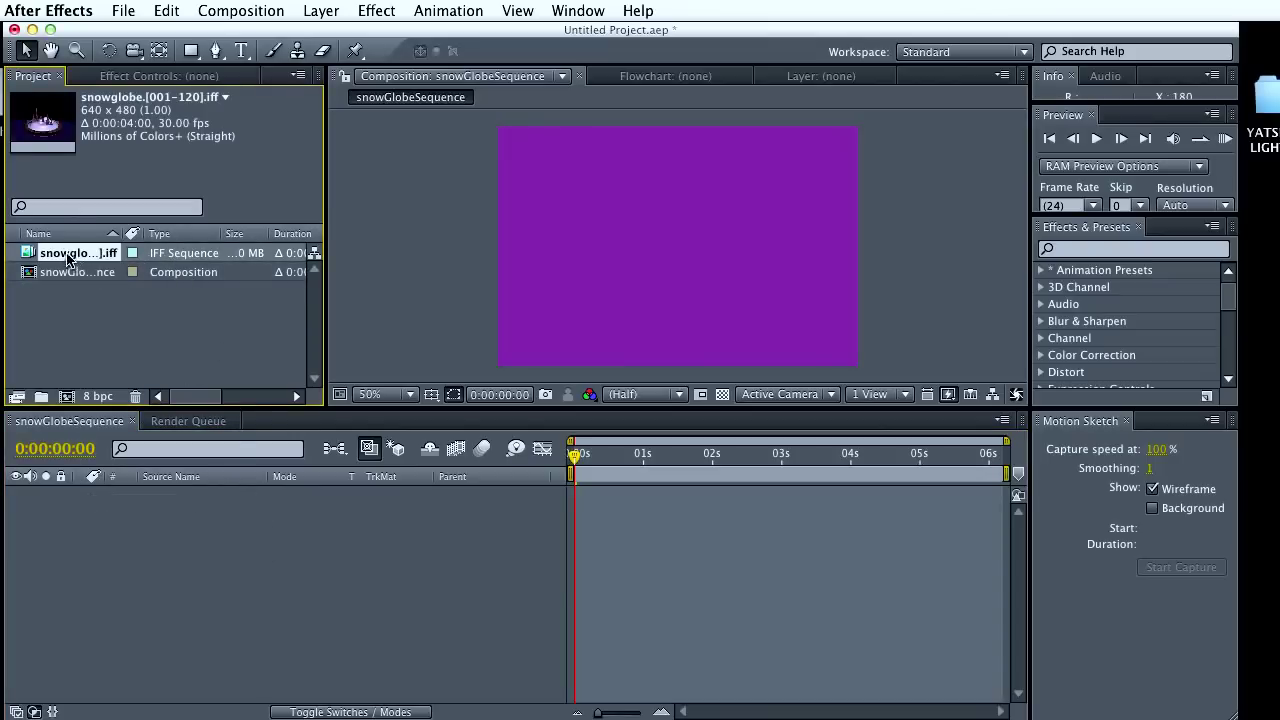
drag(66, 257, 166, 577)
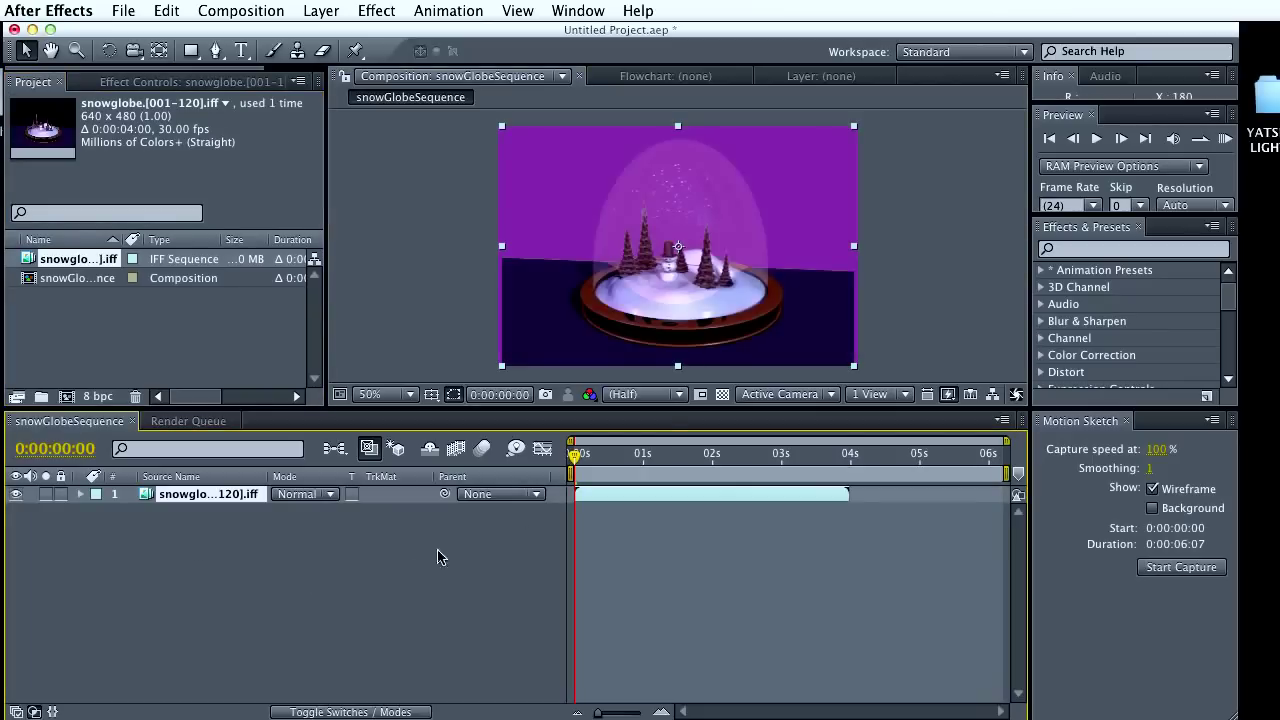
click(855, 368)
drag(855, 368, 857, 374)
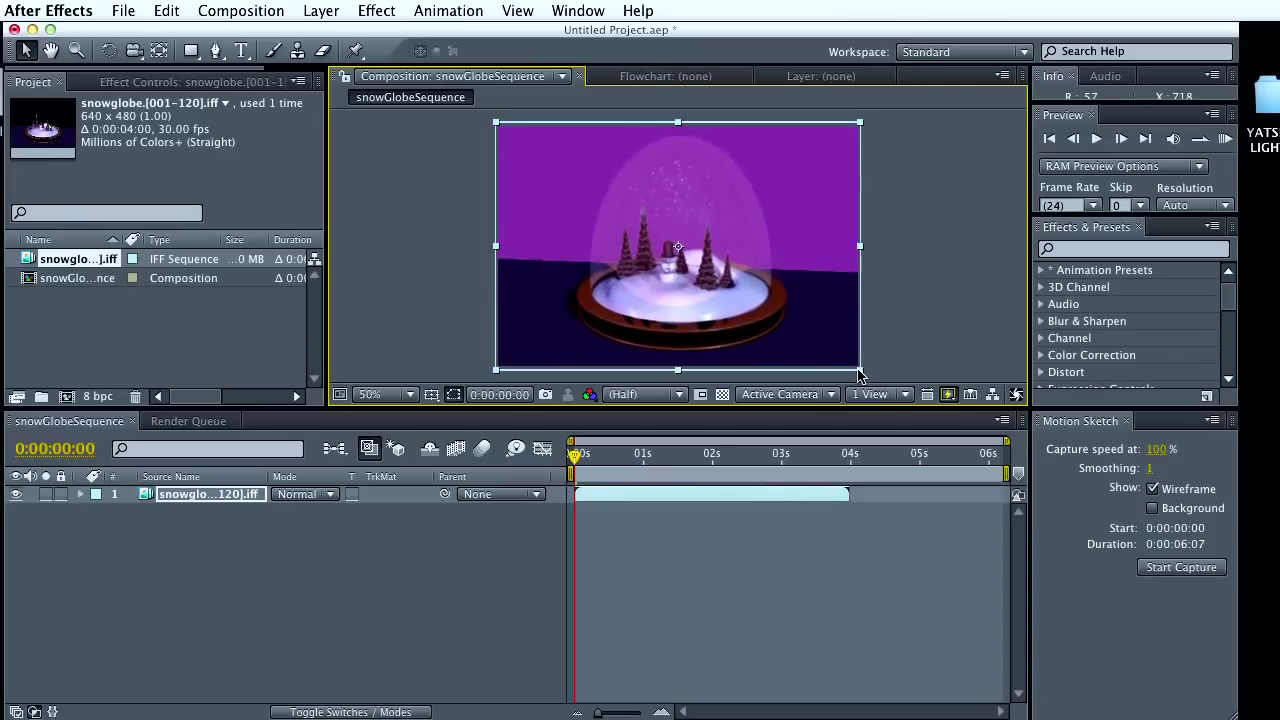
click(925, 340)
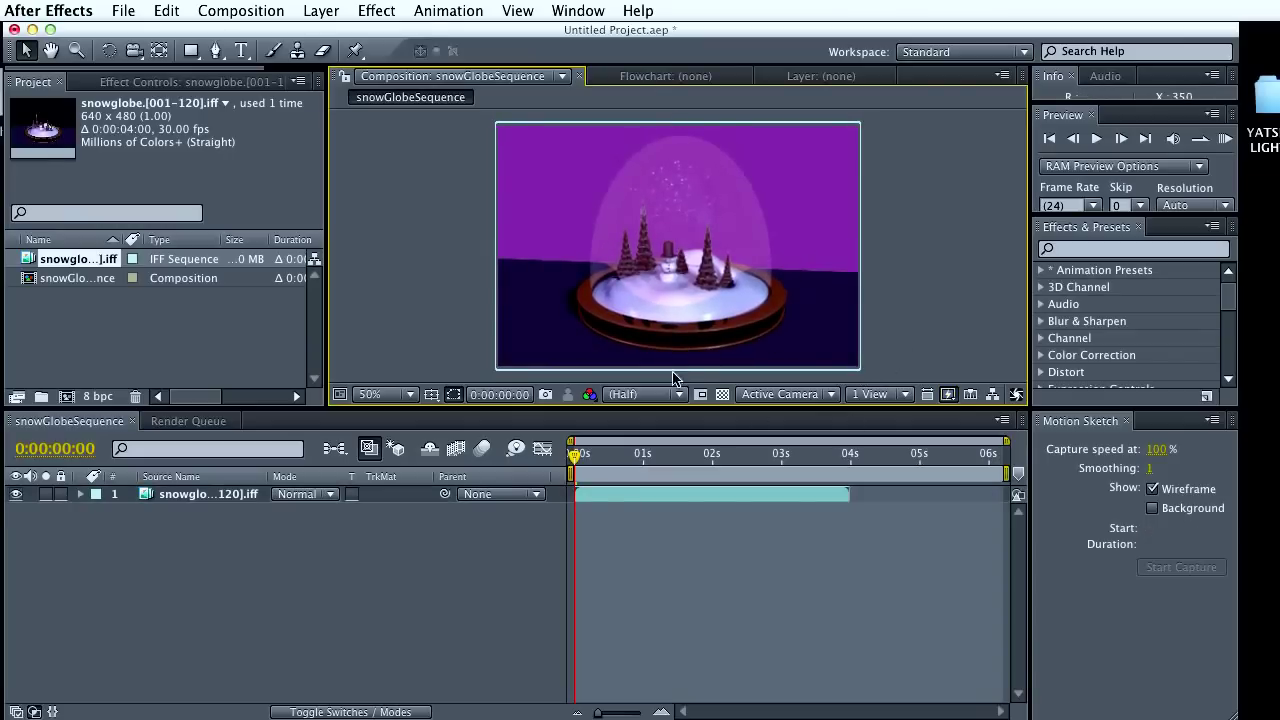
drag(586, 476, 637, 524)
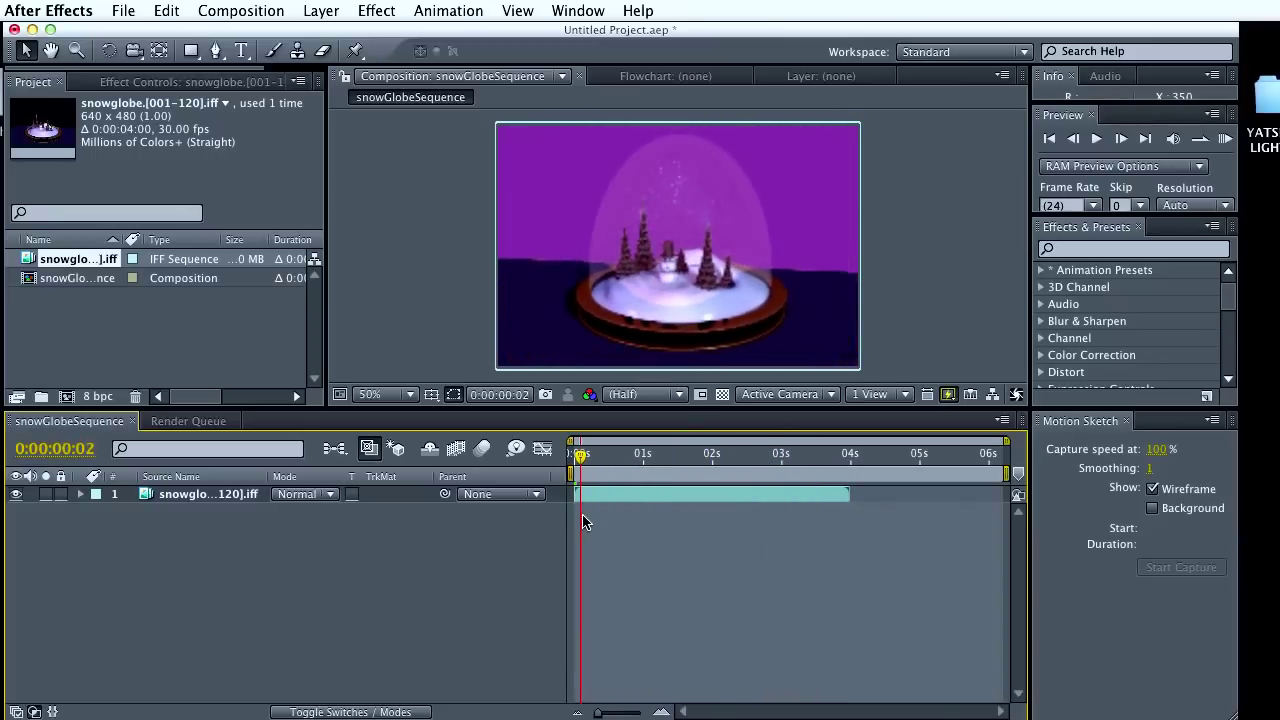
Find the footage end at 0:00:03:23 and set the comp duration to 0:00:03:23
drag(585, 522, 850, 548)
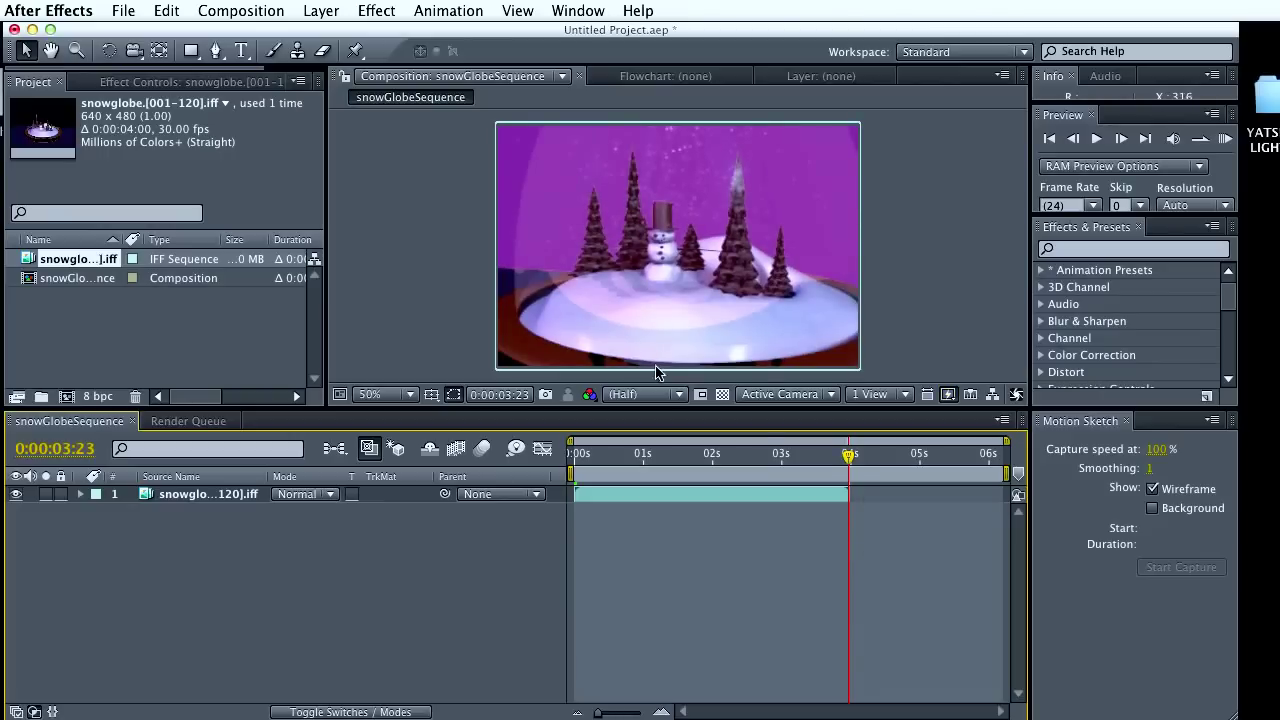
click(240, 10)
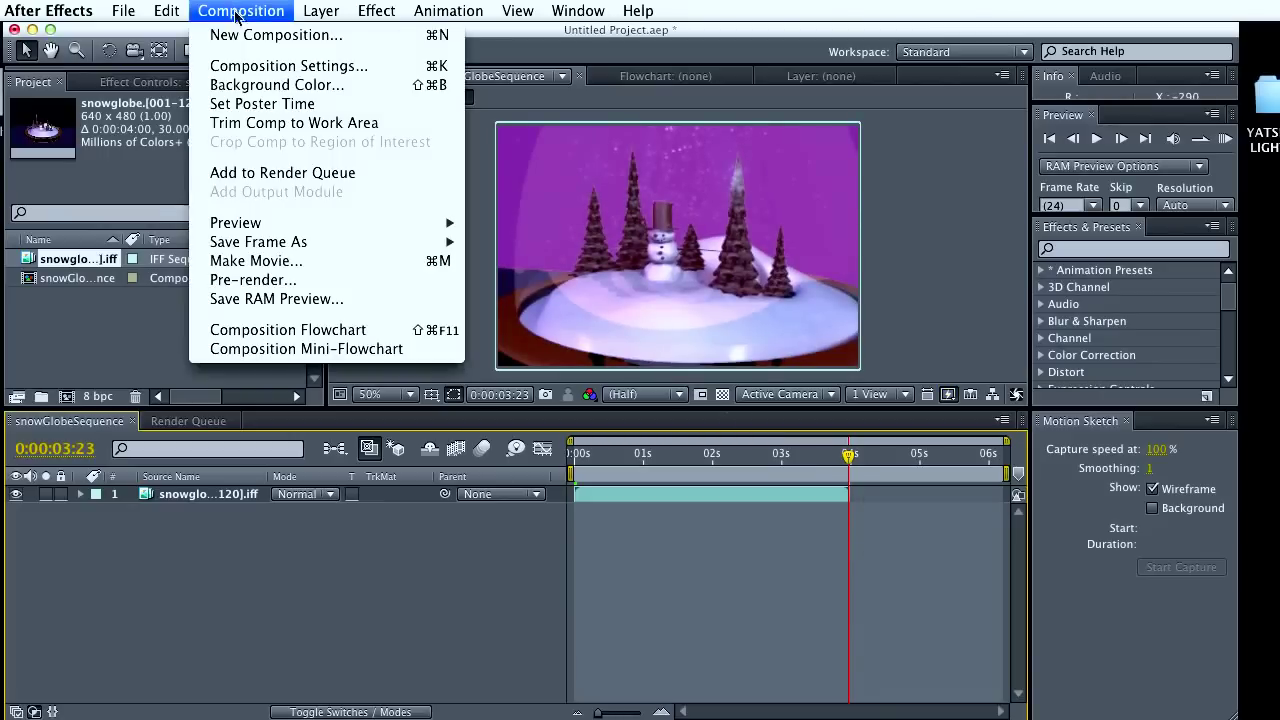
click(254, 66)
click(513, 470)
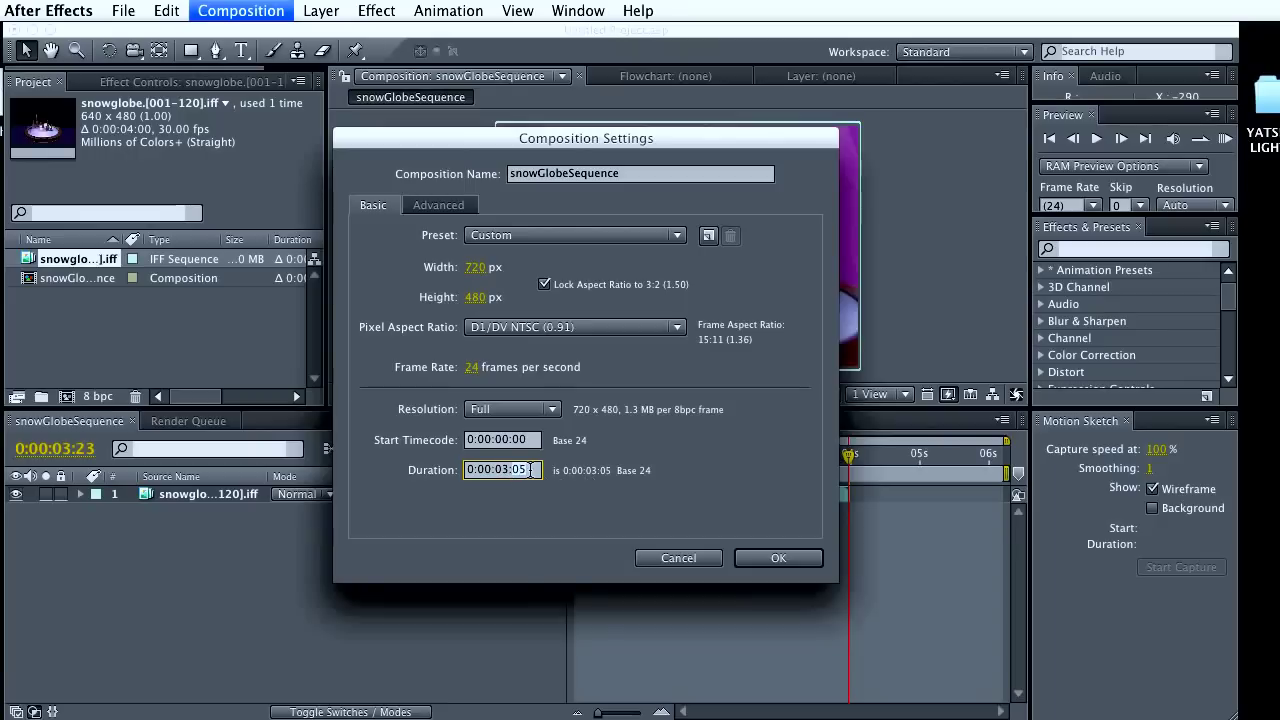
click(788, 558)
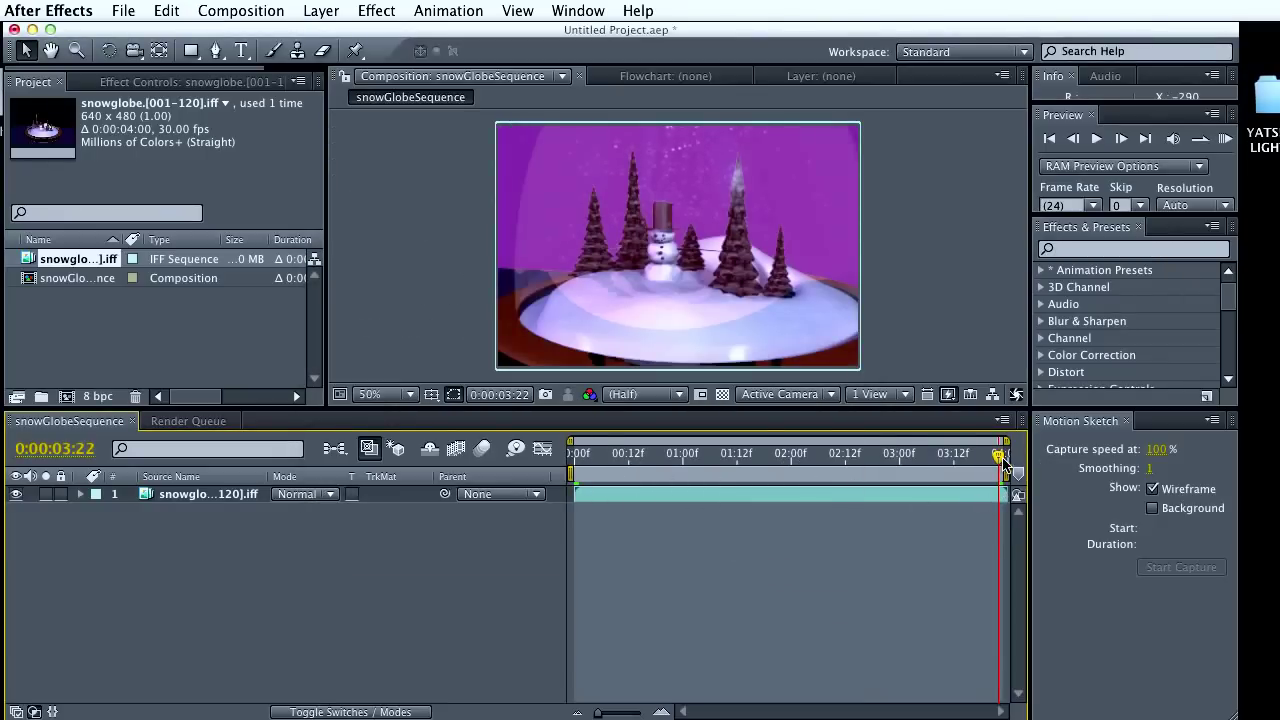
Preview the shortened animation and bring up the empty Render Queue panel
drag(1005, 465, 603, 515)
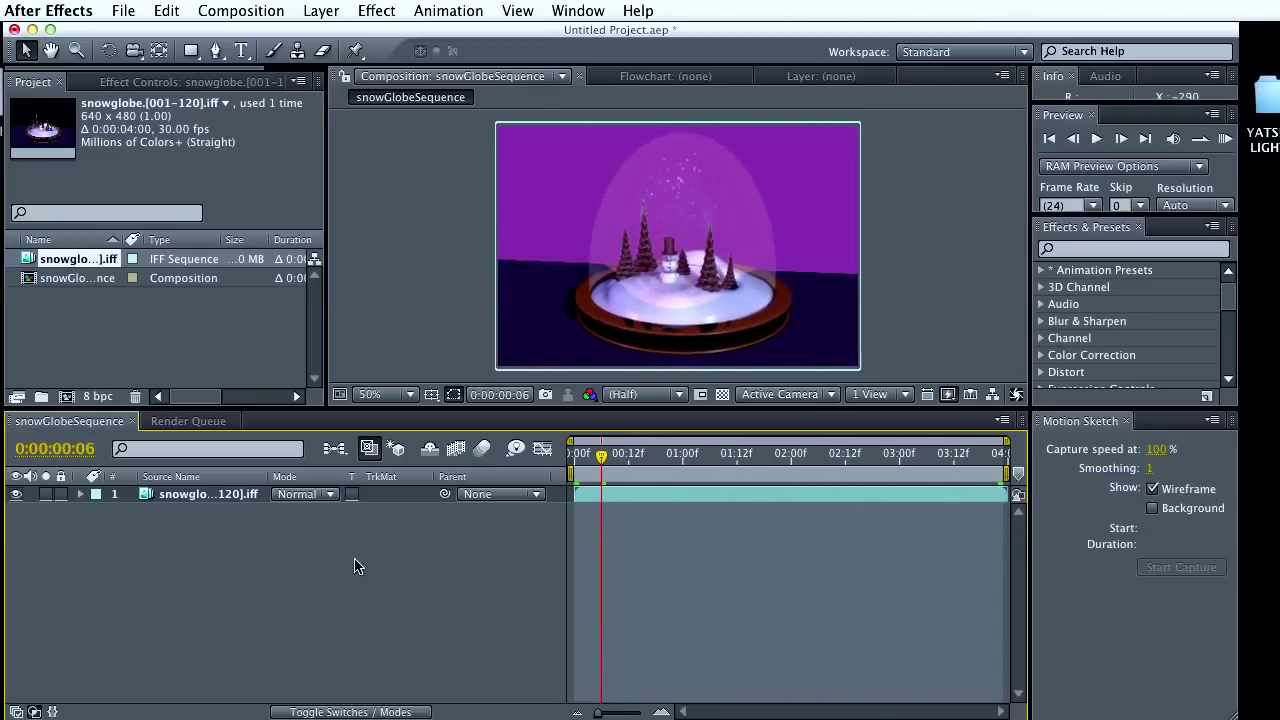
click(186, 423)
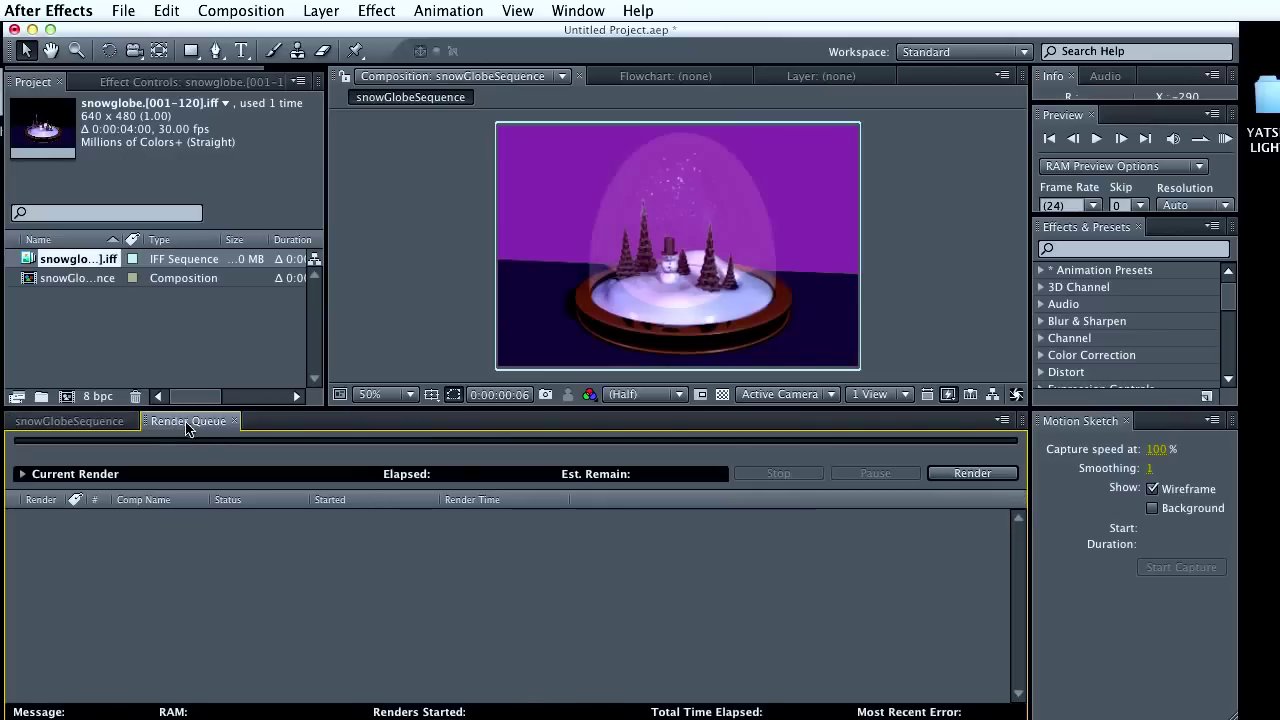
click(118, 423)
click(578, 10)
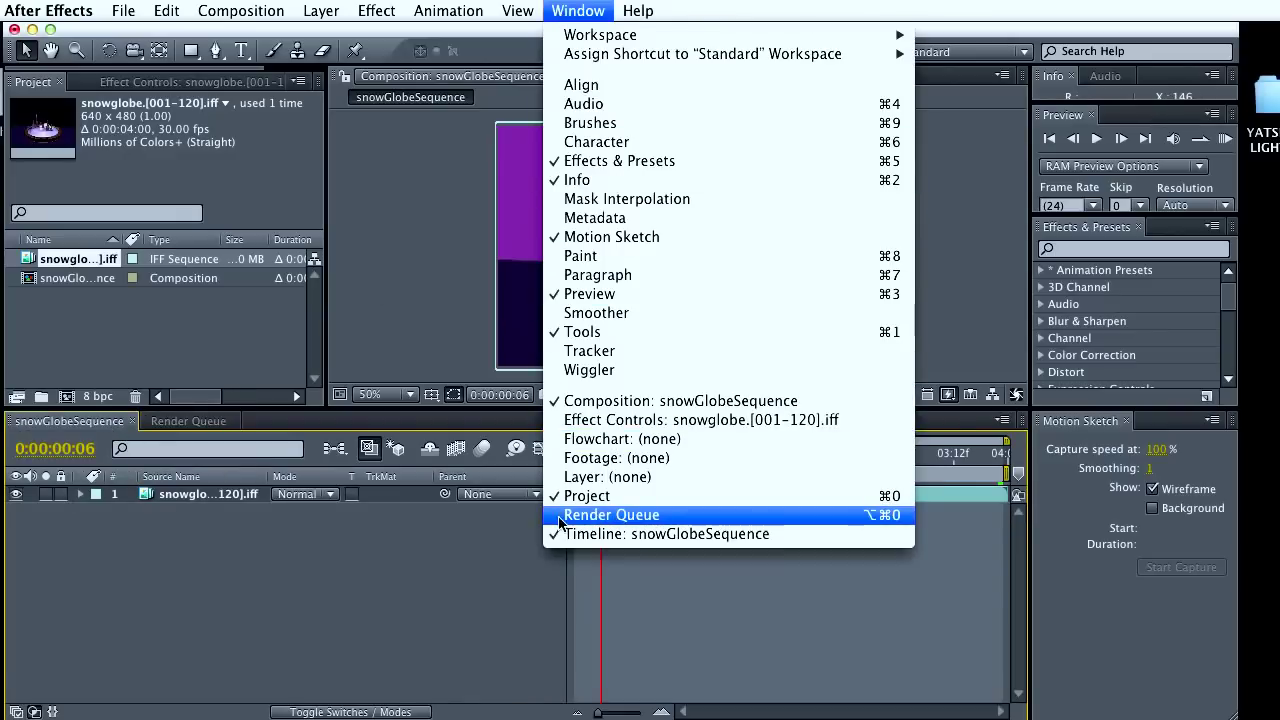
click(611, 515)
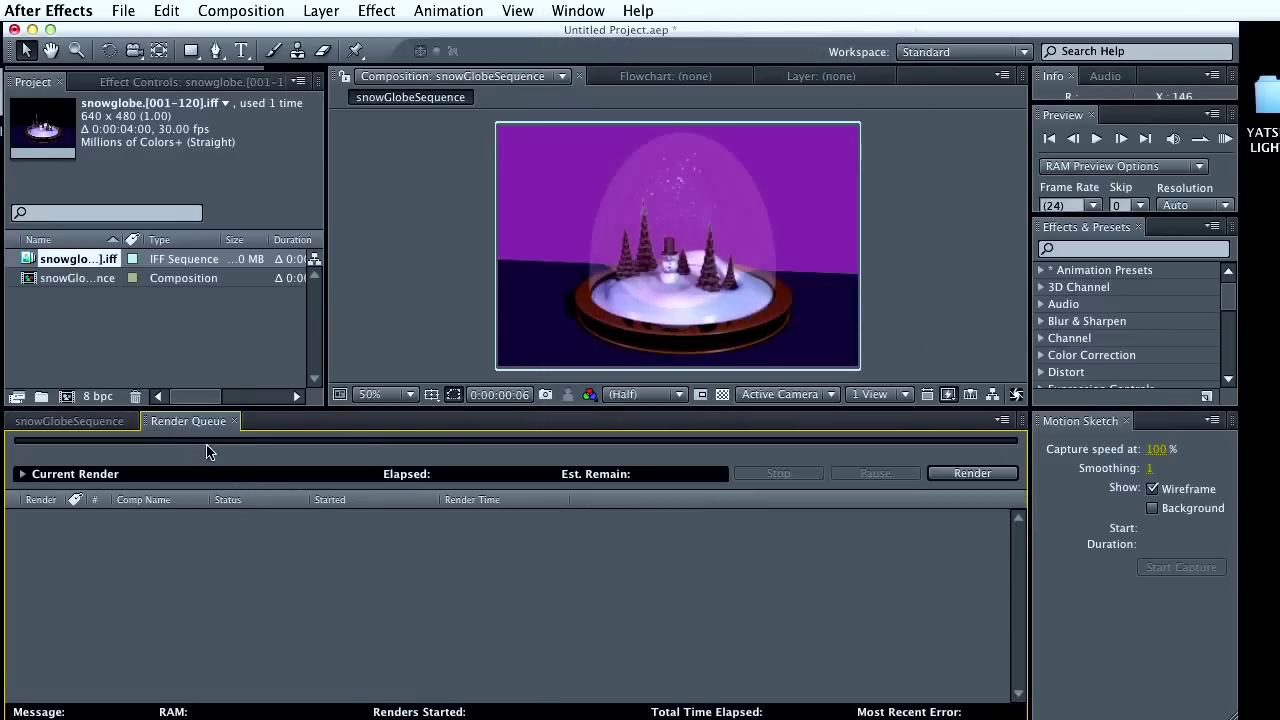
click(112, 421)
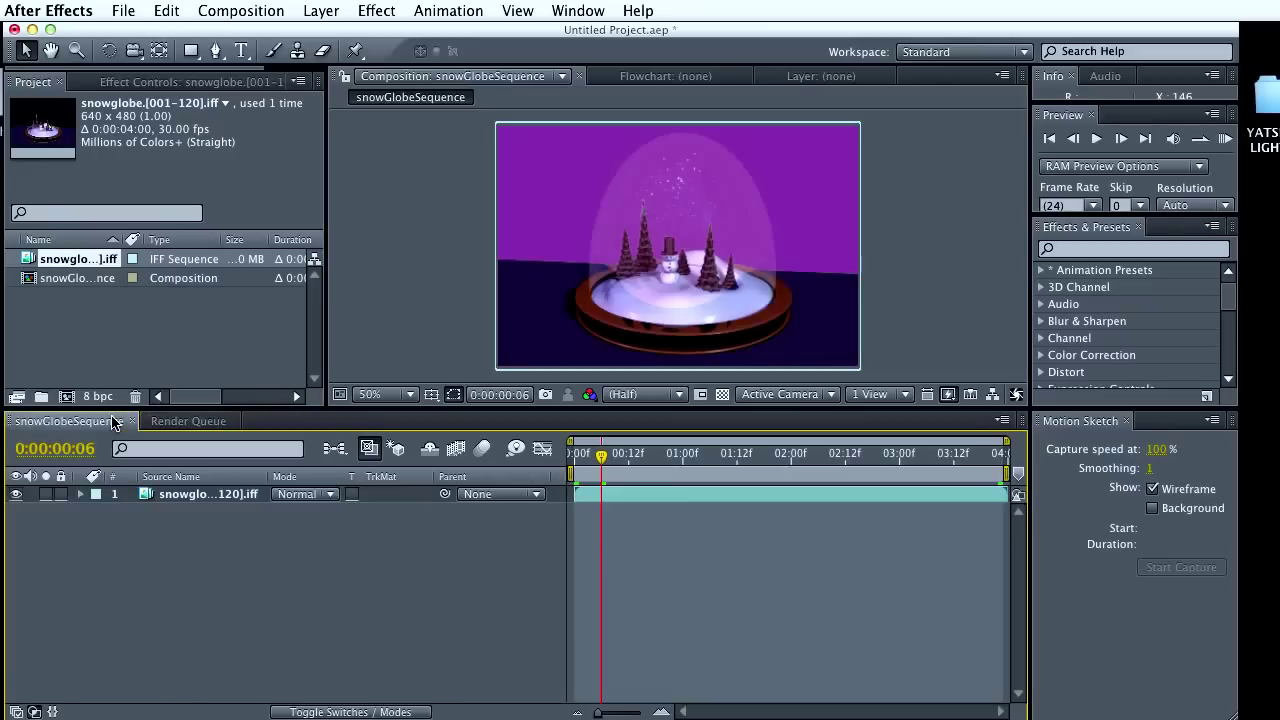
click(188, 421)
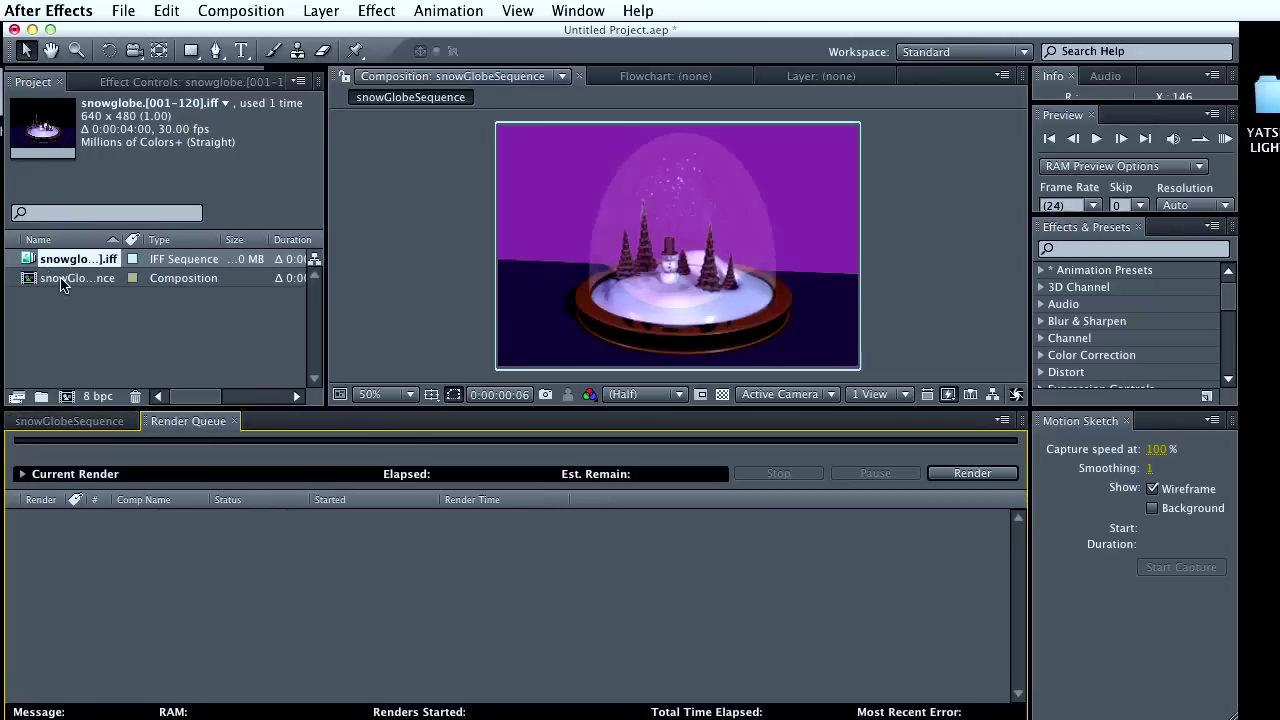
Queue snowGlobeSequence to render as snowGlobeSequence.mov on the Desktop and accept the render settings
drag(47, 278, 163, 580)
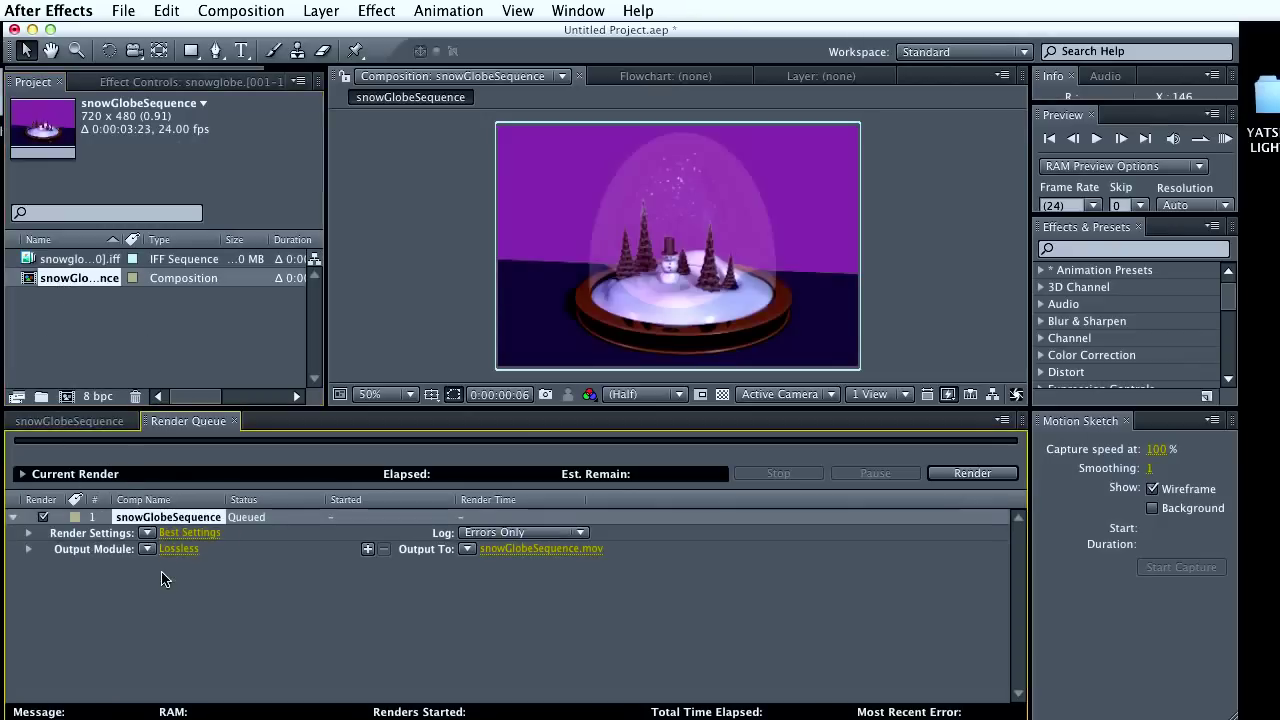
click(500, 550)
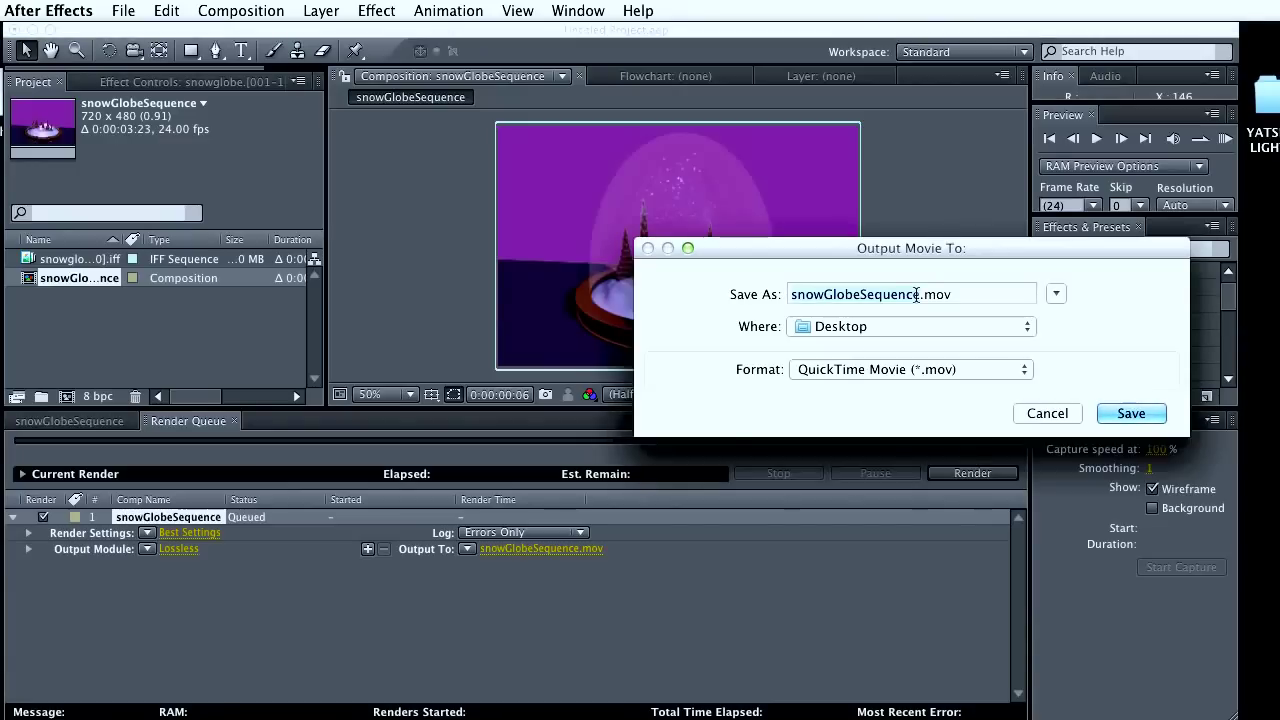
key(Right)
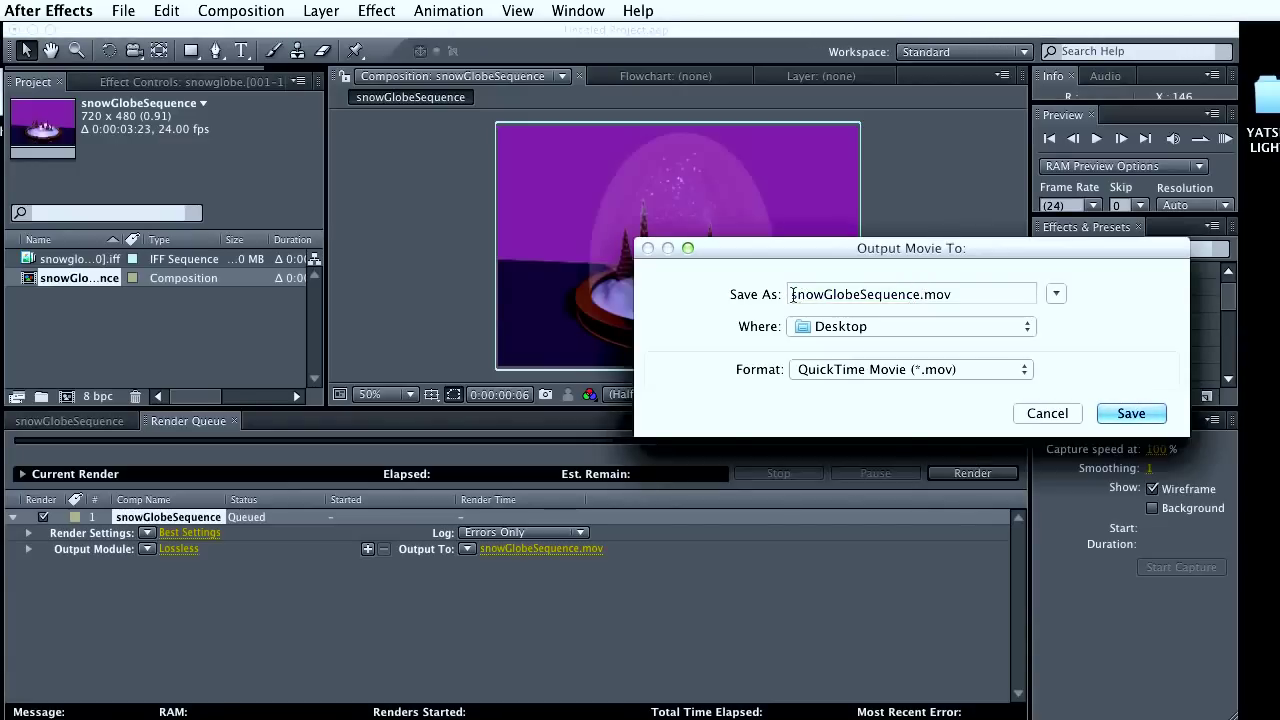
drag(795, 296, 912, 296)
key(Down)
click(1127, 415)
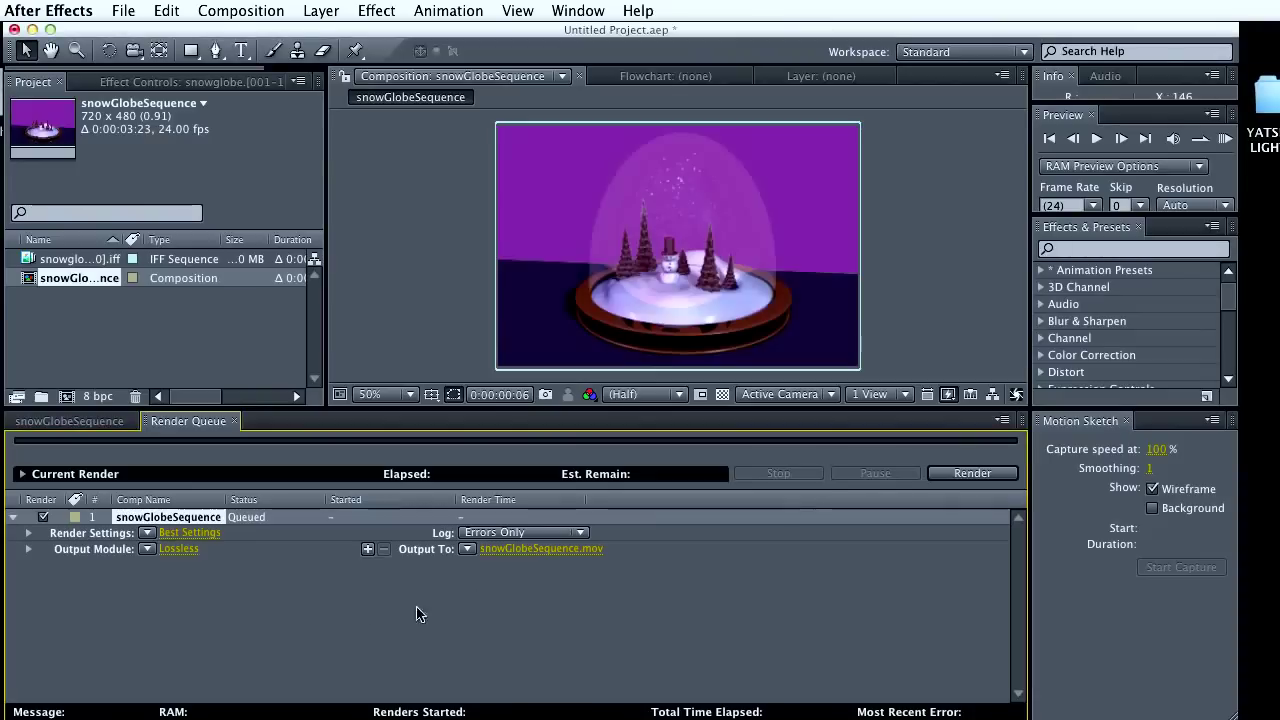
click(172, 534)
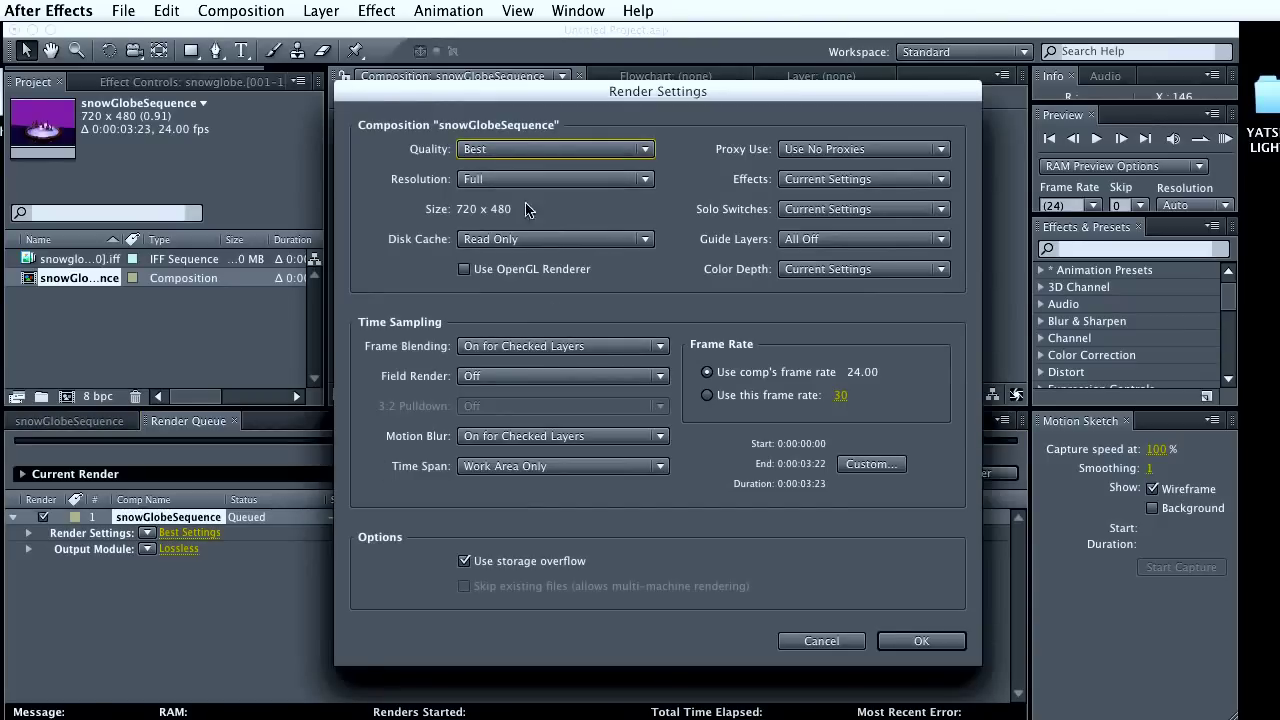
click(921, 643)
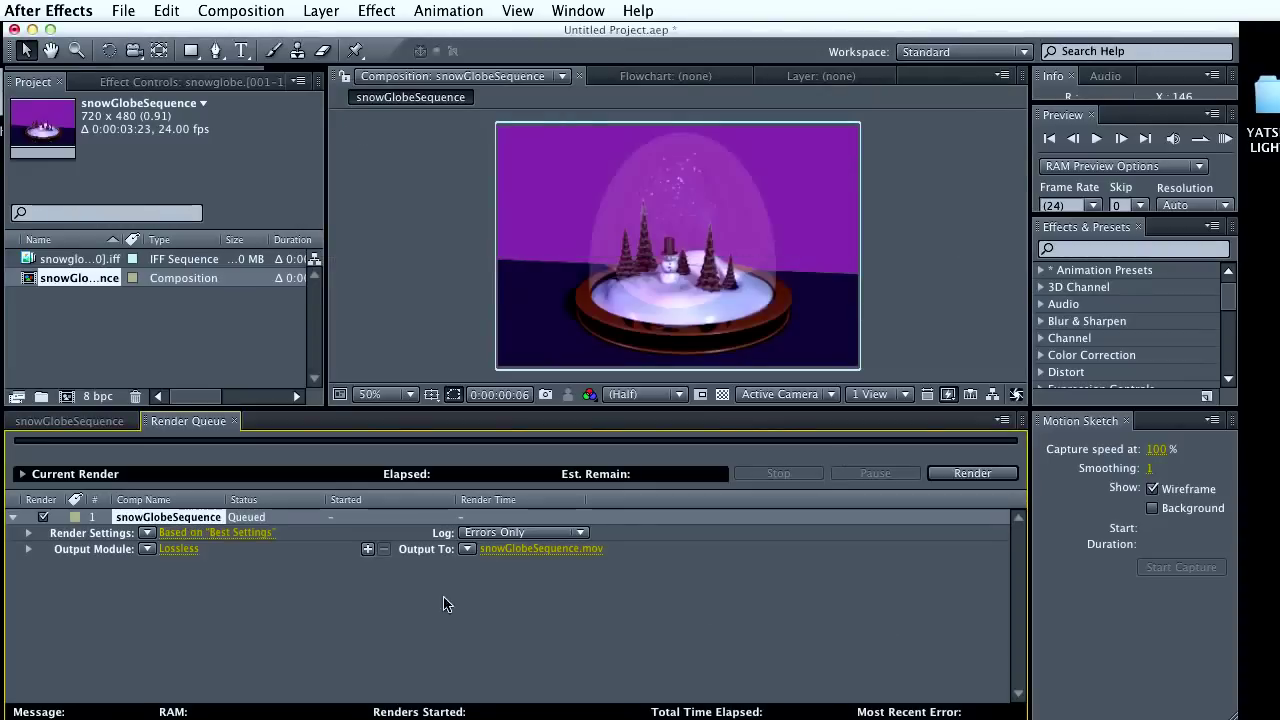
Set the output module's QuickTime compression to H.264, dismiss the warning, and confirm
click(176, 550)
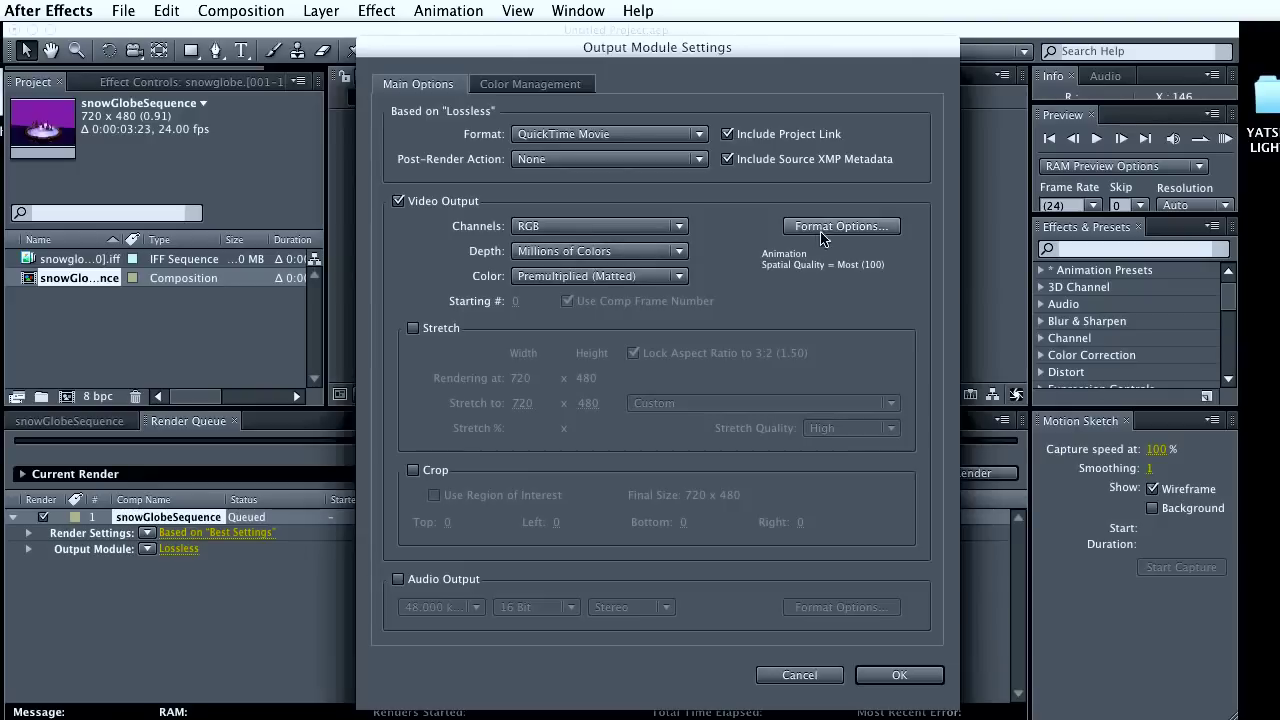
click(533, 86)
click(437, 84)
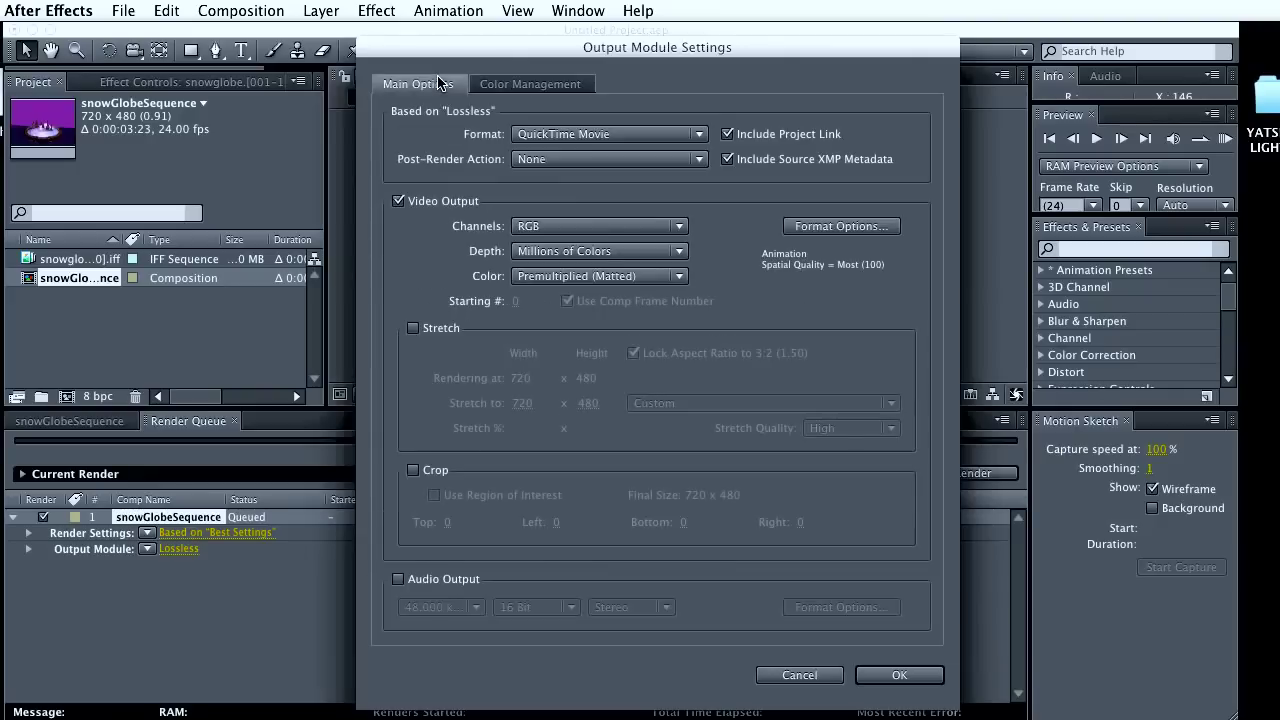
click(841, 226)
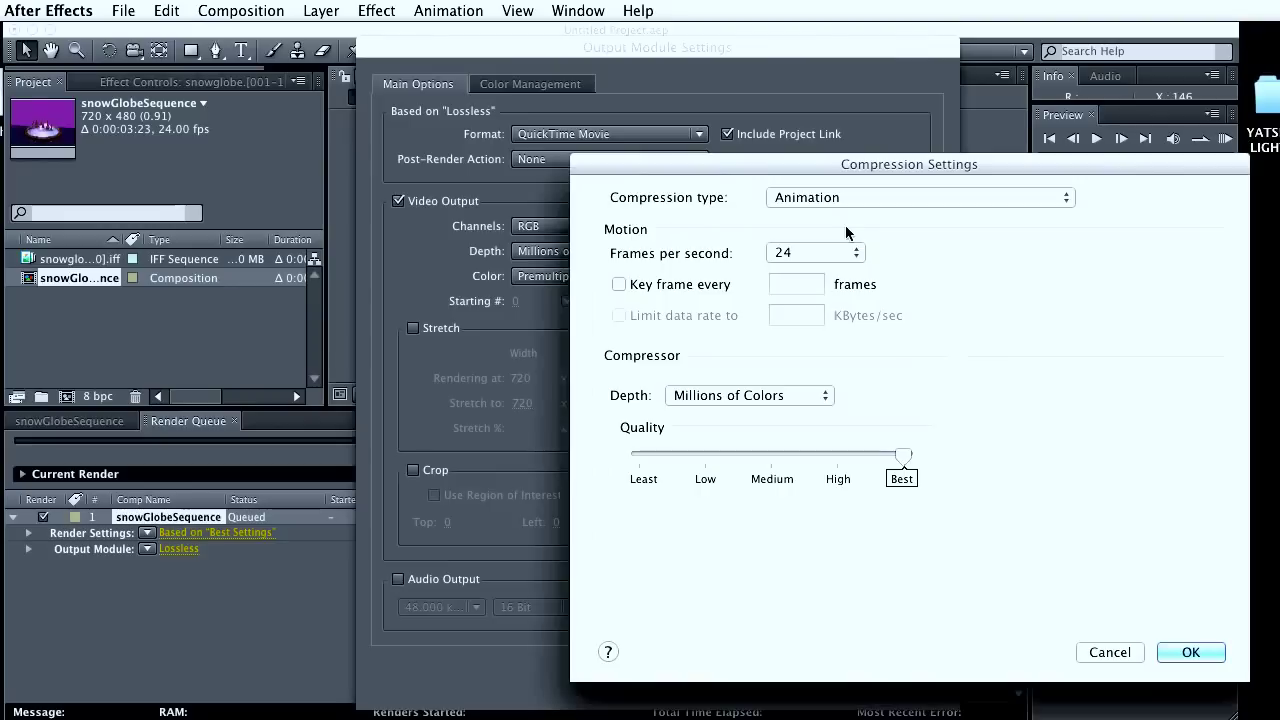
click(800, 199)
click(818, 397)
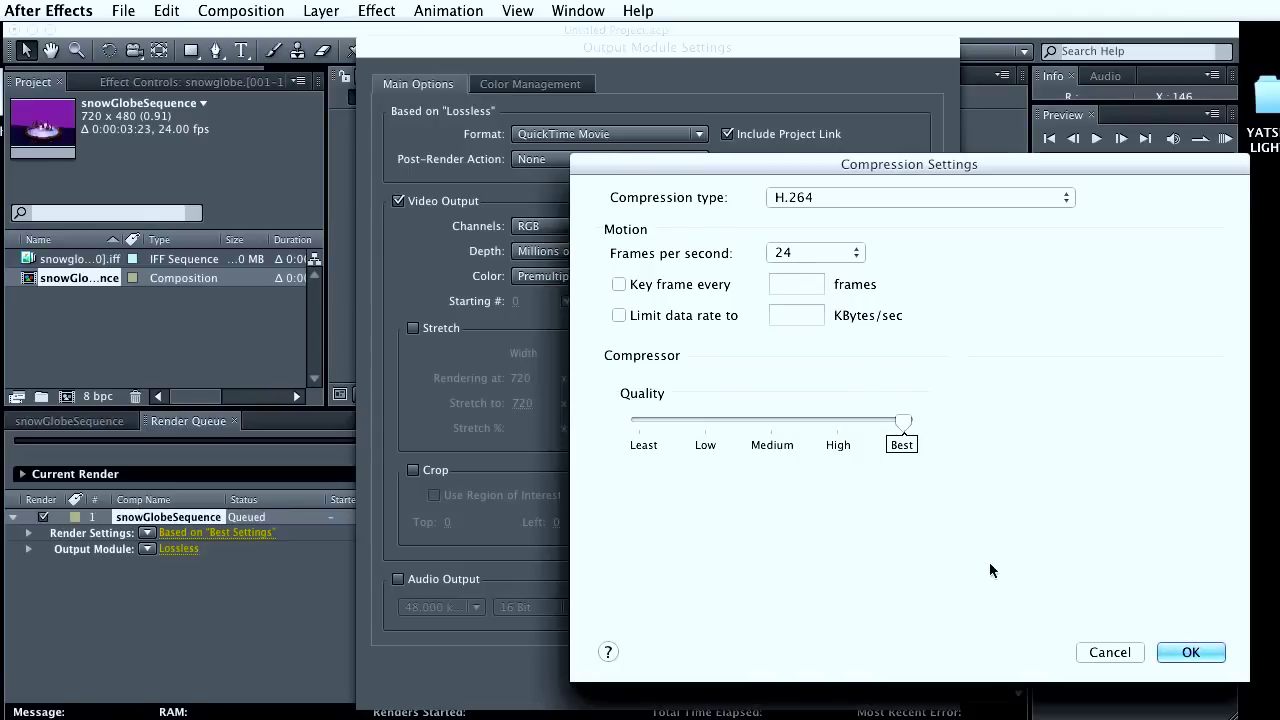
click(1190, 655)
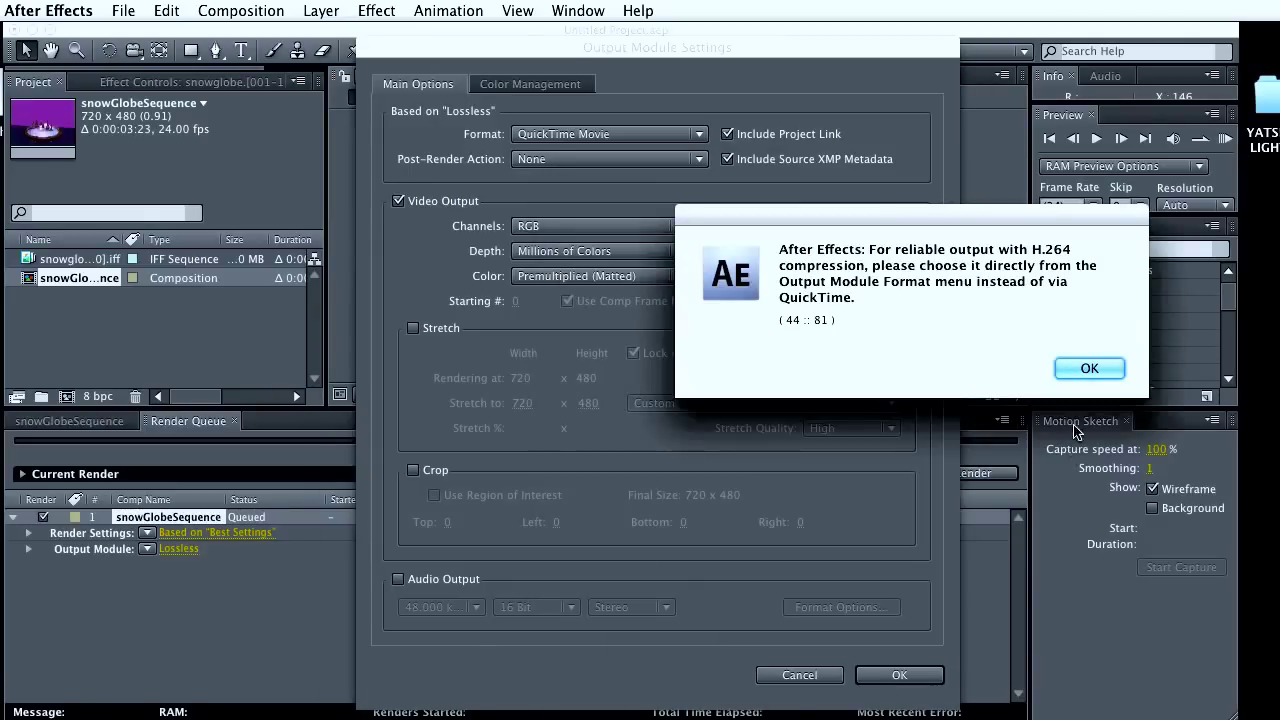
click(1089, 369)
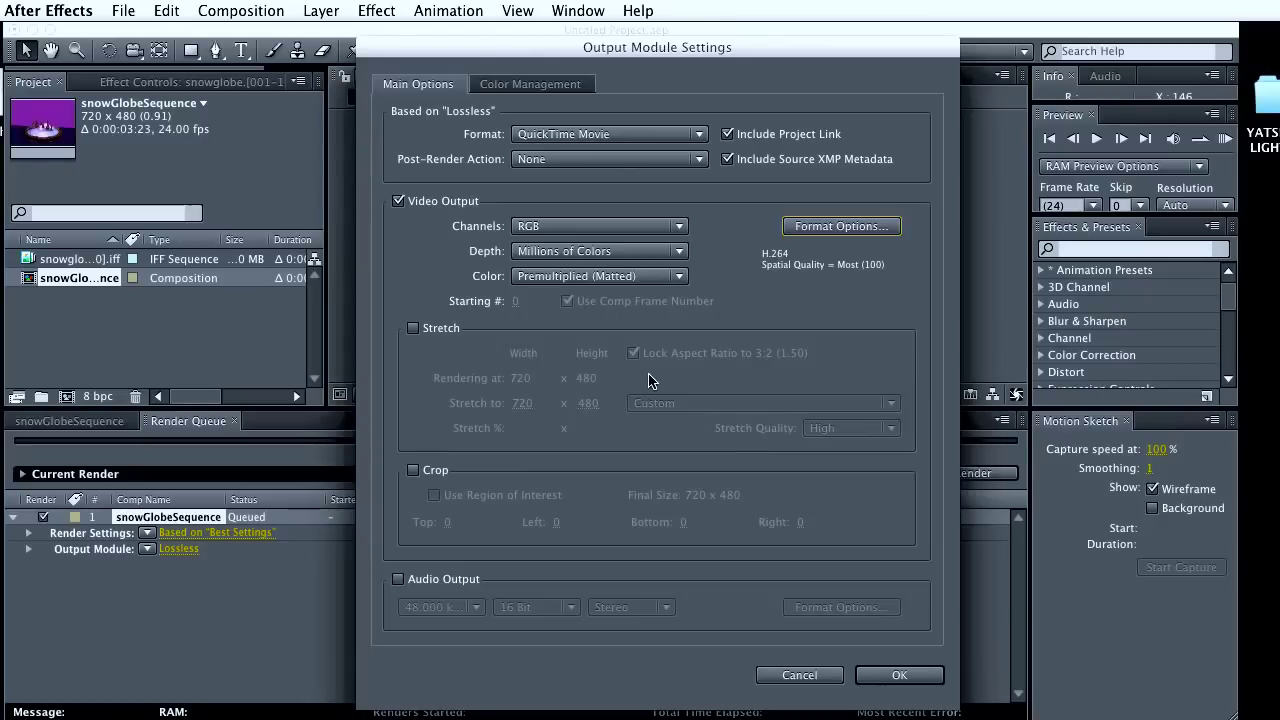
click(899, 675)
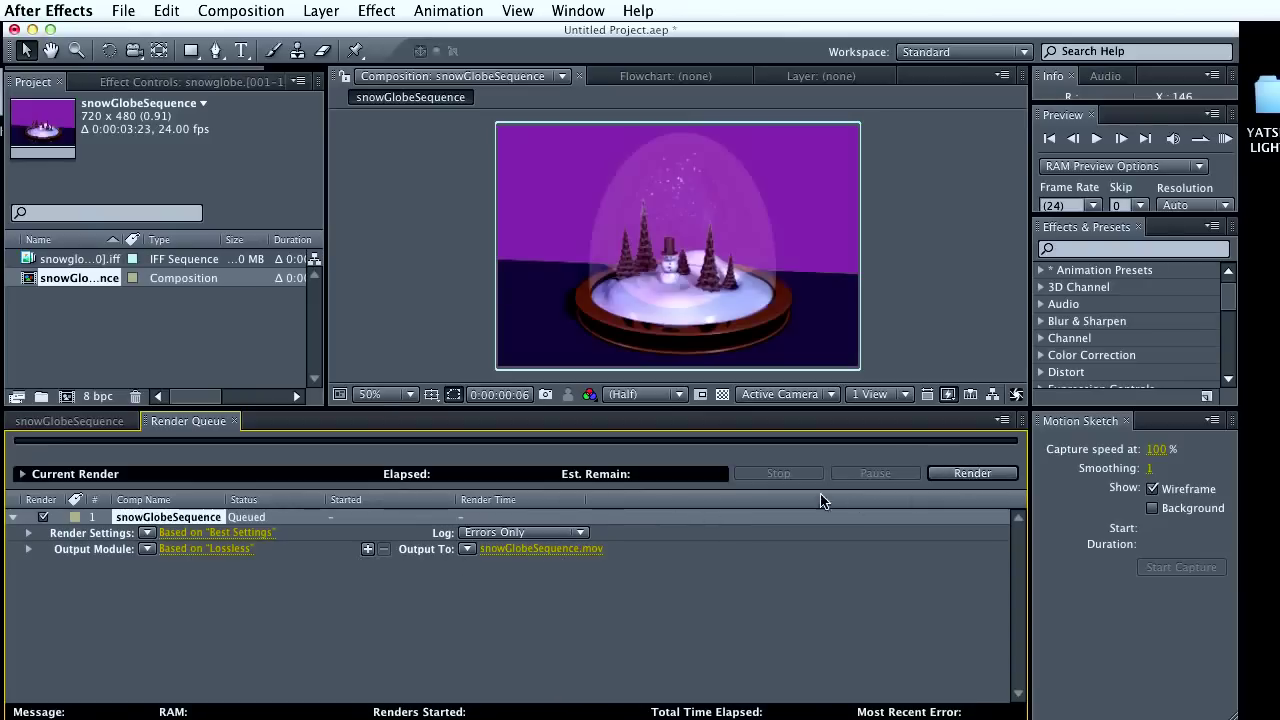
Scrub through the animation, then render the queued snowGlobeSequence comp until it shows Done
click(69, 421)
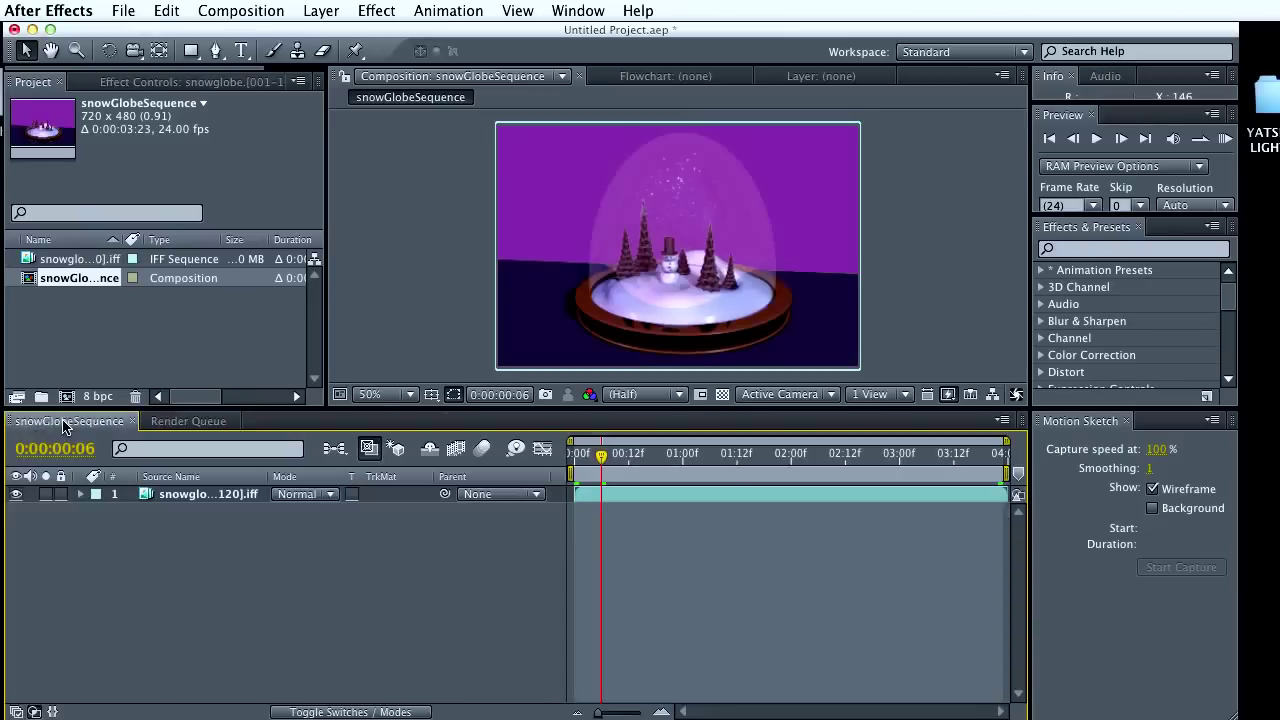
drag(603, 459, 572, 508)
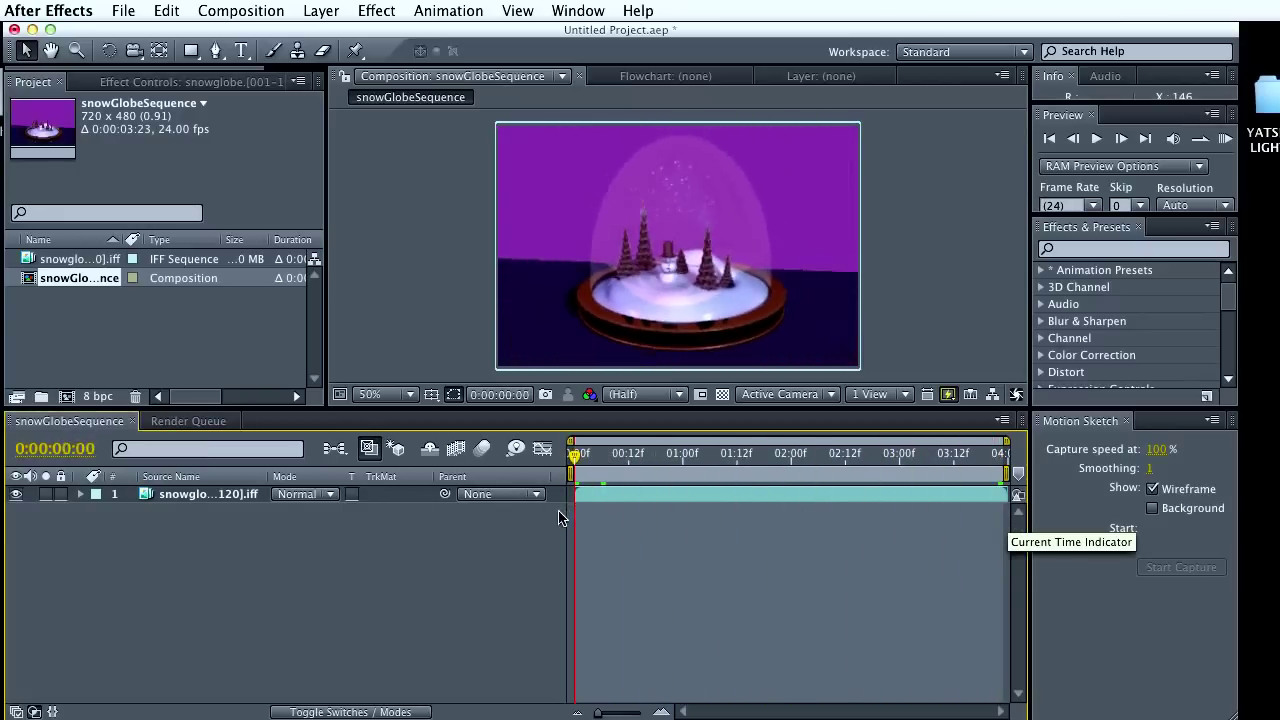
click(188, 421)
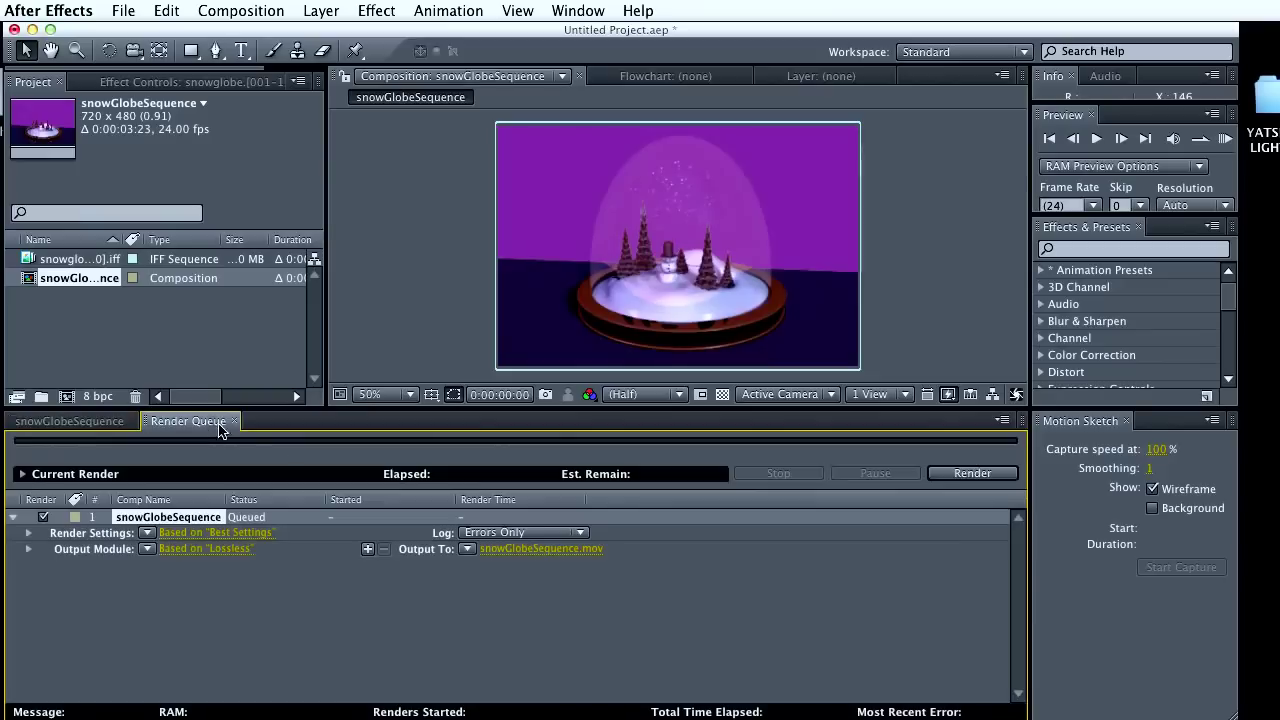
click(975, 475)
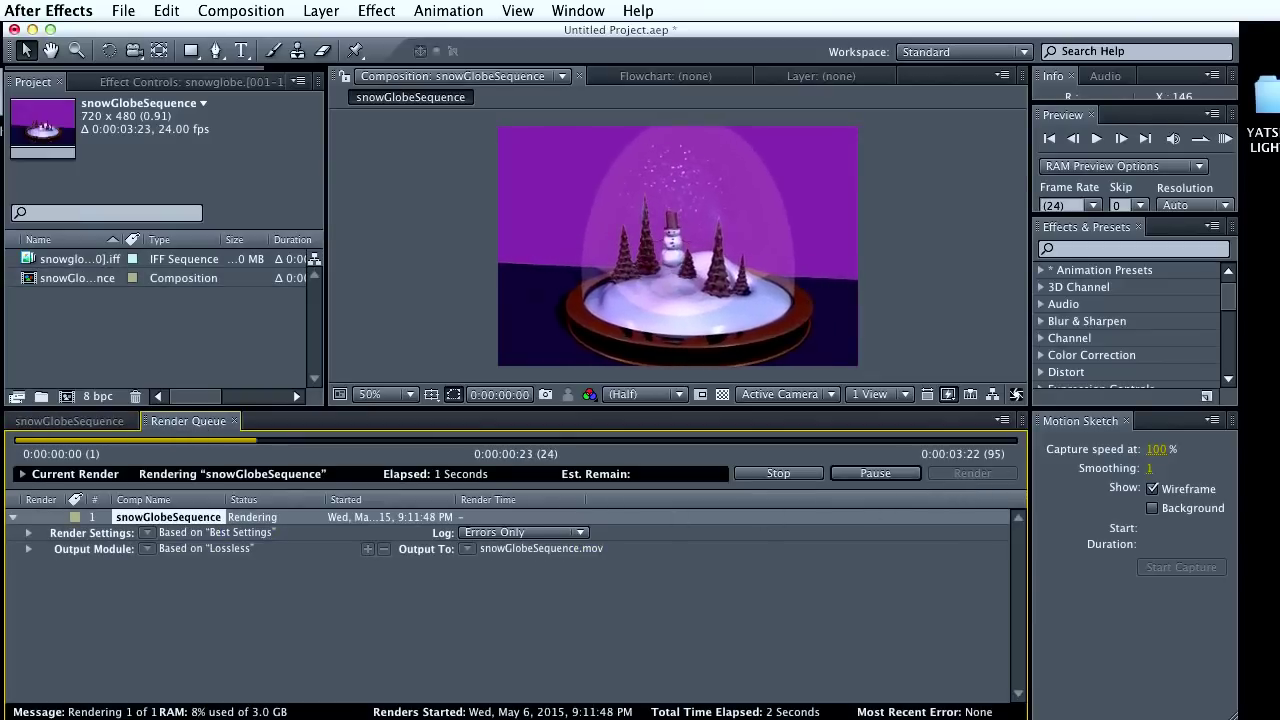
drag(1260, 470, 964, 422)
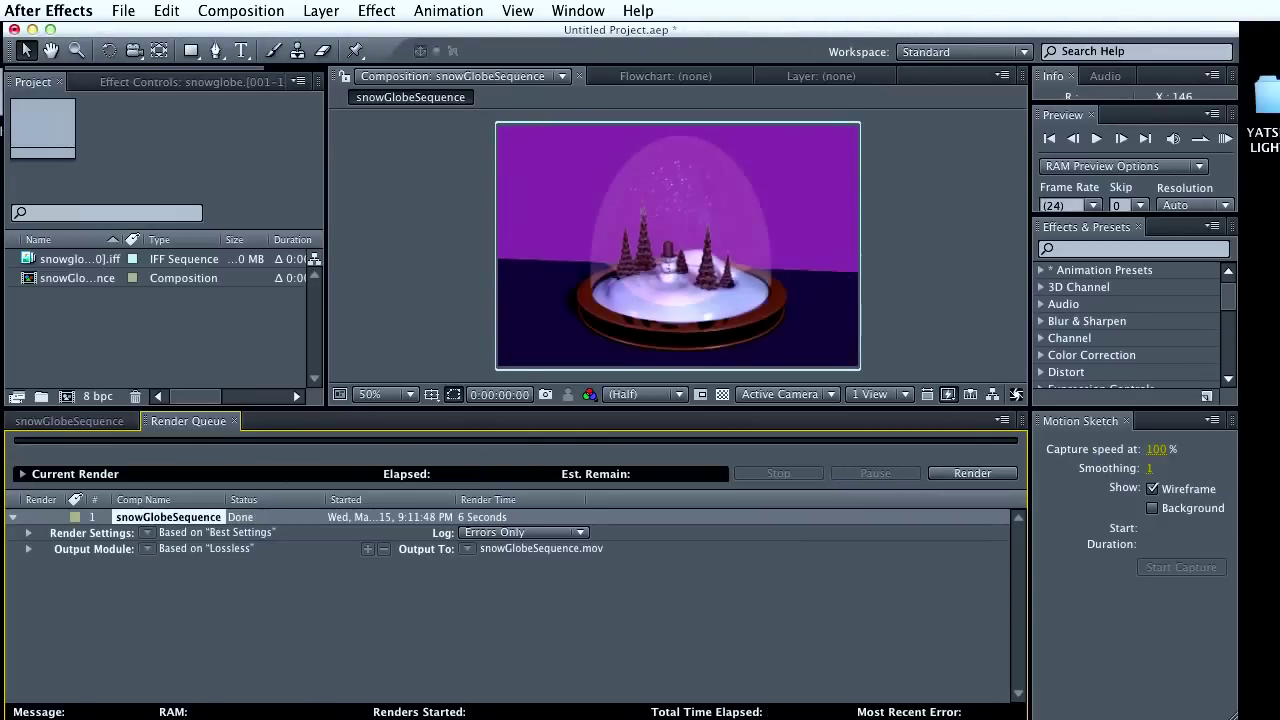
Load snowGlobeSequence.mov into QuickTime Player, play it, then replay it from the start
drag(915, 400, 915, 400)
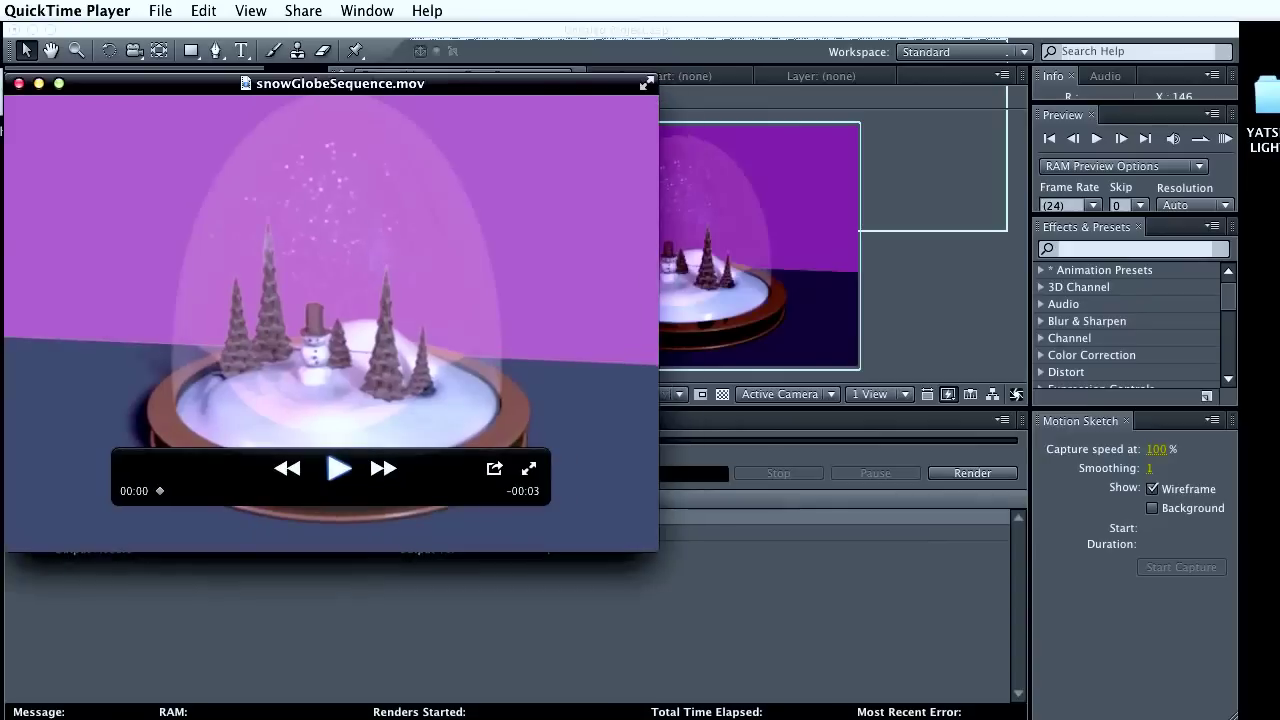
mouse_move(1250, 450)
mouse_down()
mouse_move(1027, 458)
mouse_move(924, 415)
mouse_move(922, 372)
mouse_move(1137, 430)
mouse_up()
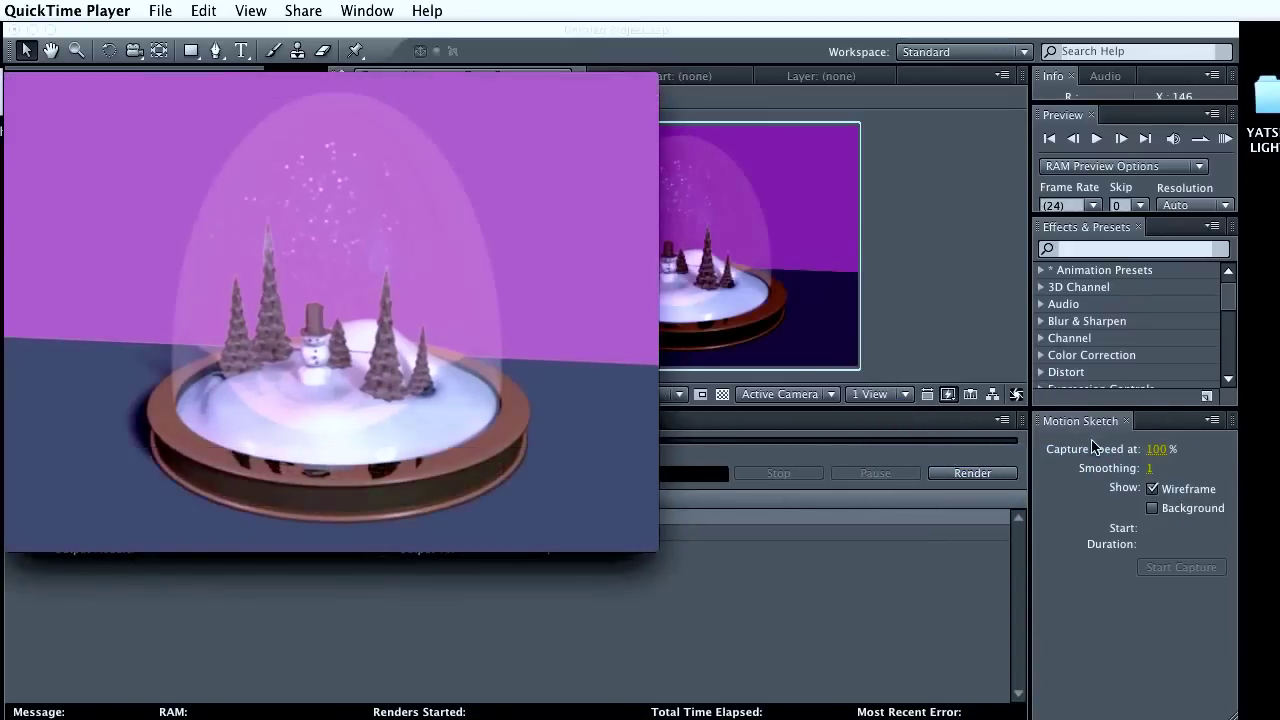
click(340, 470)
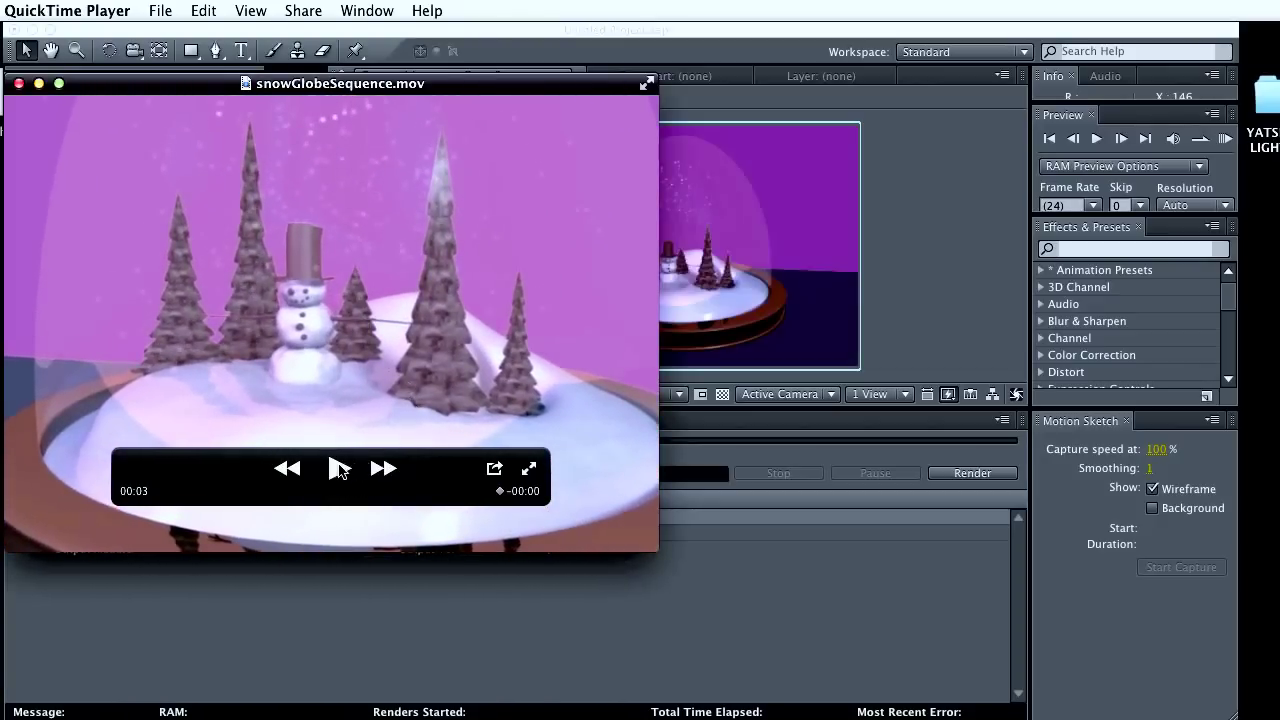
drag(434, 477, 675, 540)
click(443, 516)
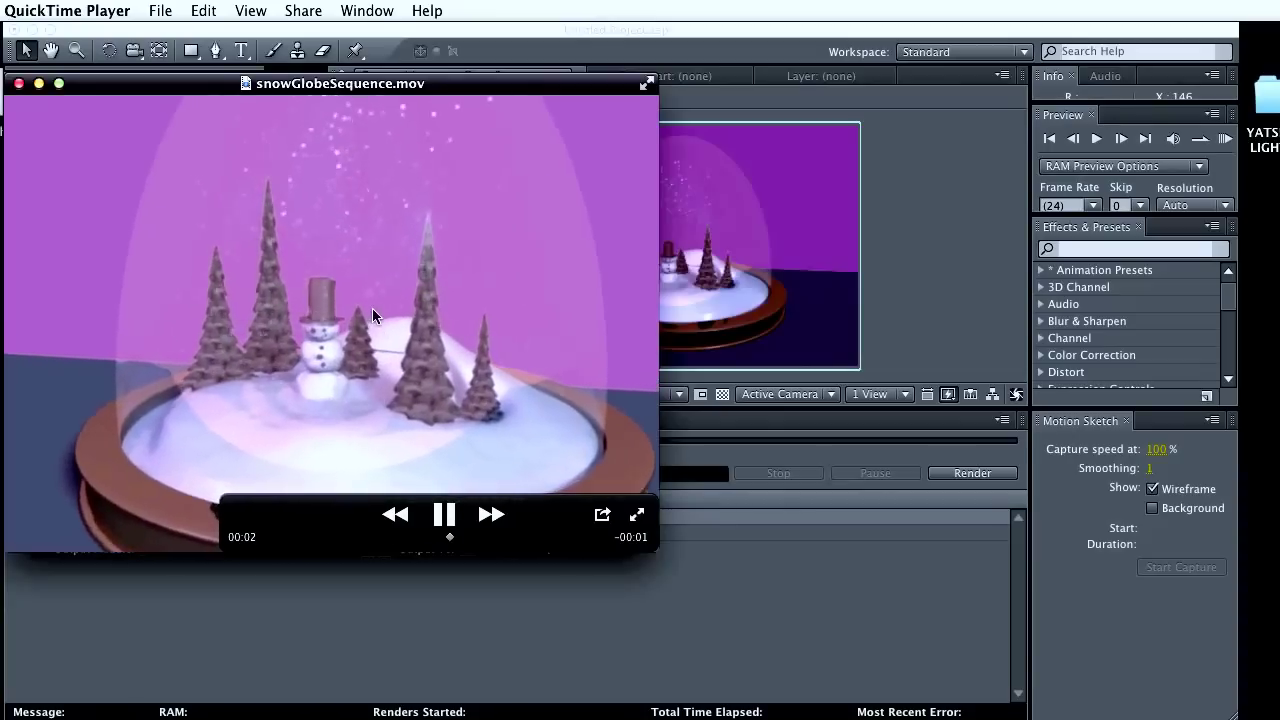
Close the snowGlobeSequence.mov QuickTime window and return to After Effects
click(19, 84)
drag(1000, 420, 1160, 465)
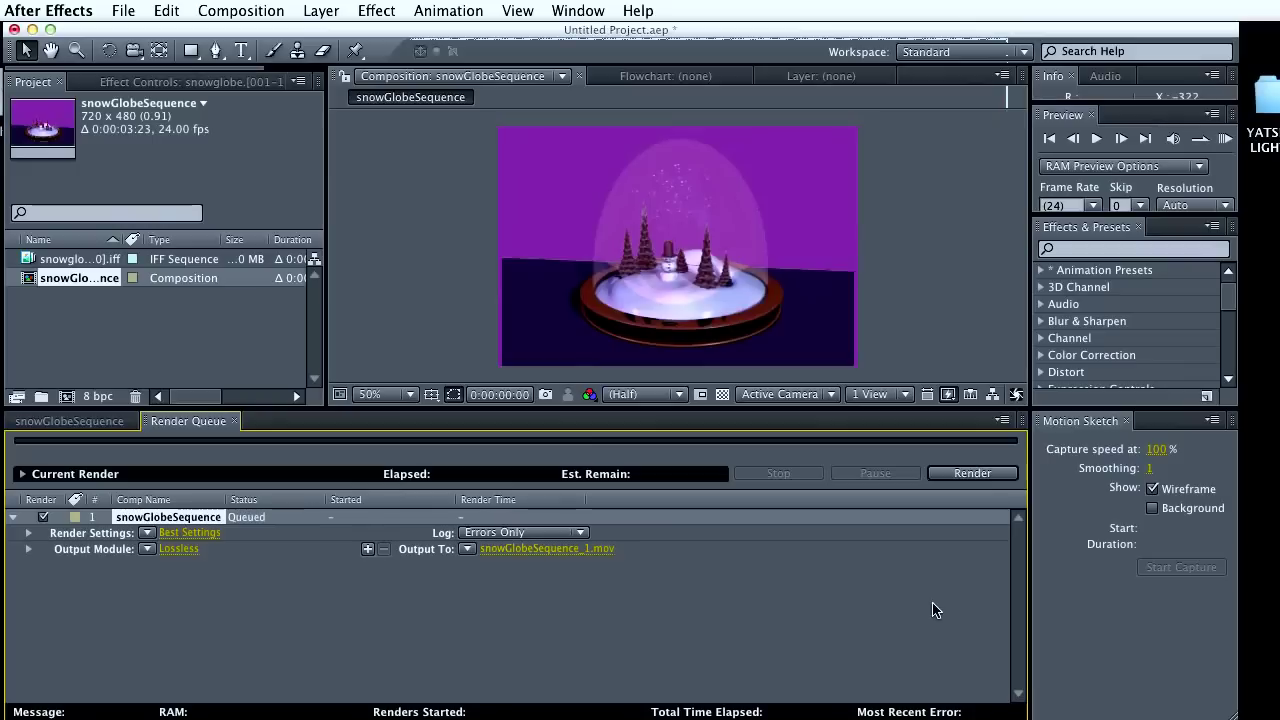